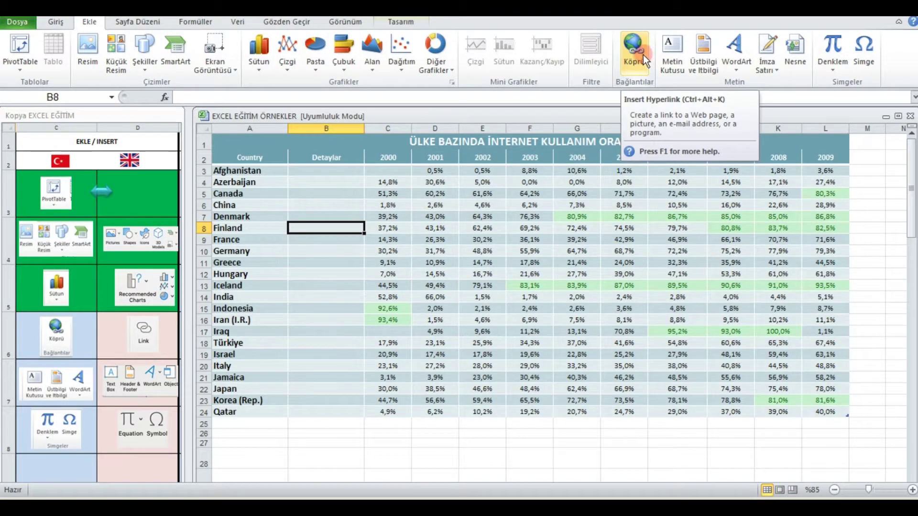
Move the Link picture up in the reference workbook, then maximize the internet-usage workbook.
{"action": "left_click", "coordinate": [144, 343]}
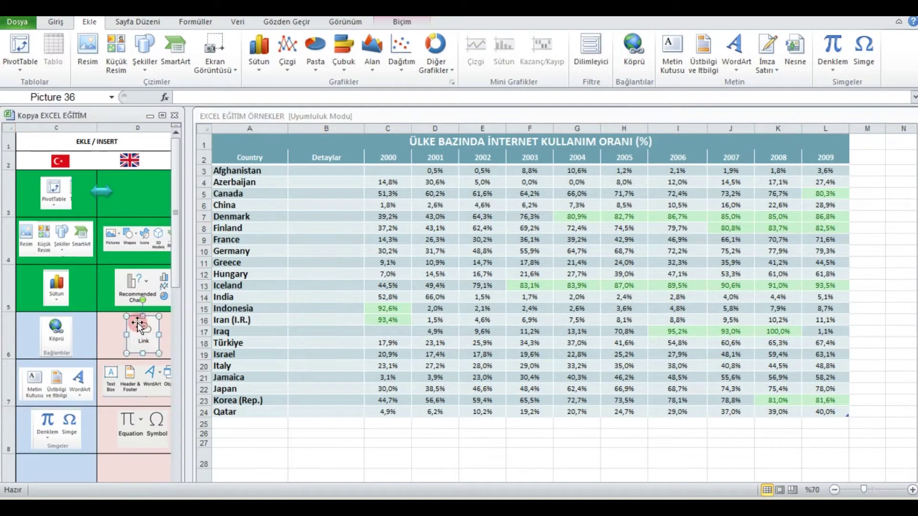
{"action": "mouse_move", "coordinate": [144, 343]}
{"action": "left_mouse_down"}
{"action": "mouse_move", "coordinate": [115, 300]}
{"action": "mouse_move", "coordinate": [297, 272]}
{"action": "left_mouse_up"}
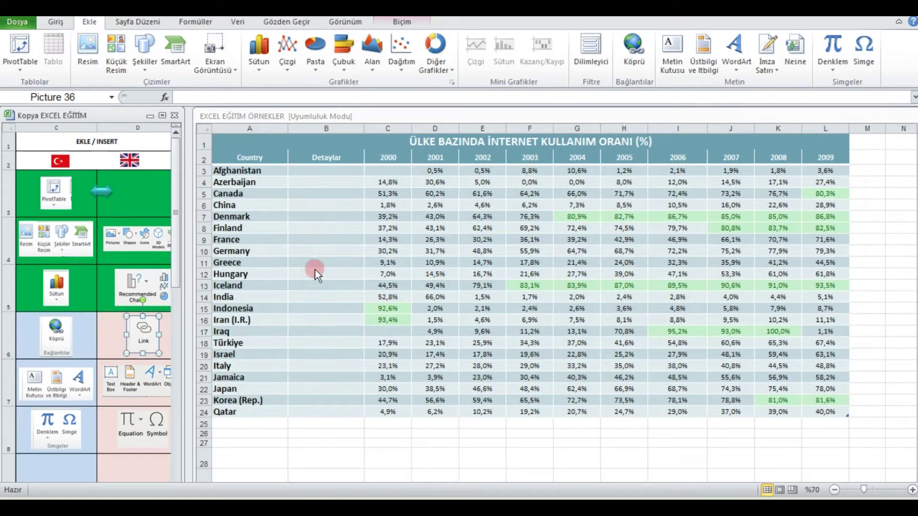
{"action": "left_click", "coordinate": [306, 269]}
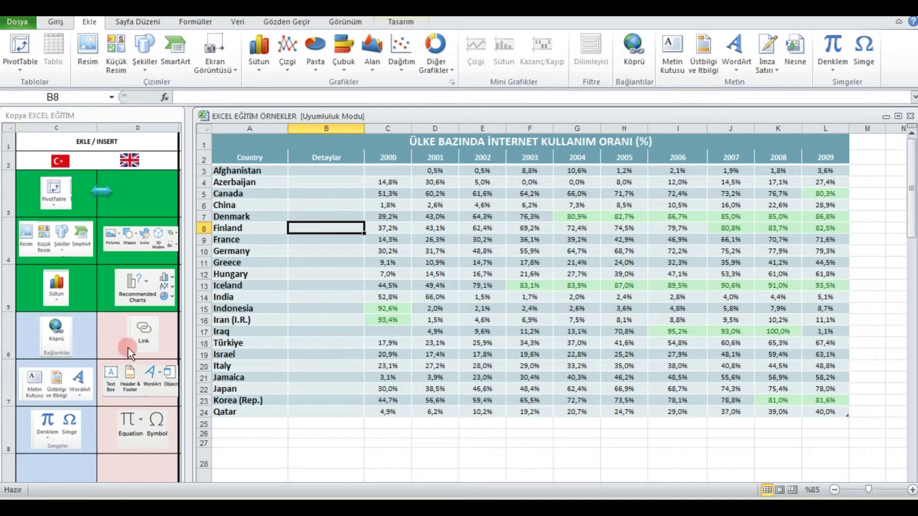
{"action": "left_click", "coordinate": [897, 116]}
{"action": "left_click", "coordinate": [482, 249]}
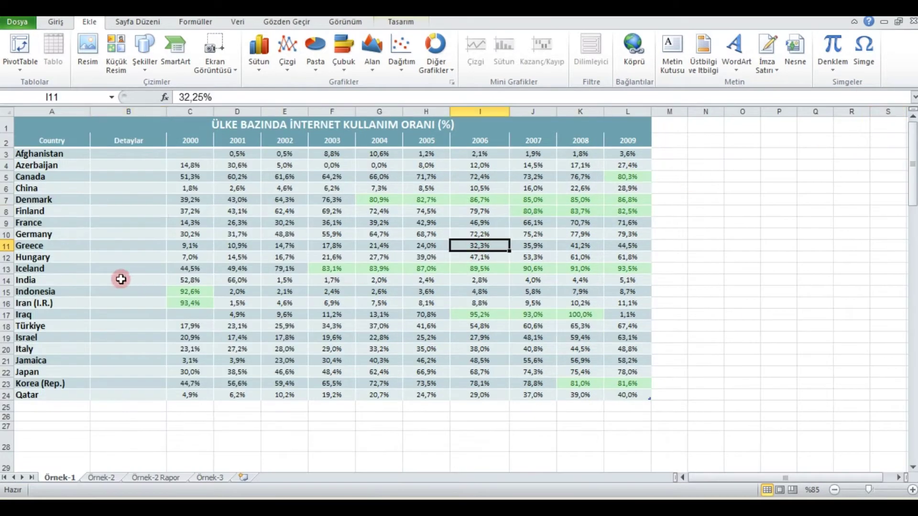
Select the Türkiye row's yearly values, then insert the blank worksheet Sayfa11.
{"action": "left_click", "coordinate": [677, 155]}
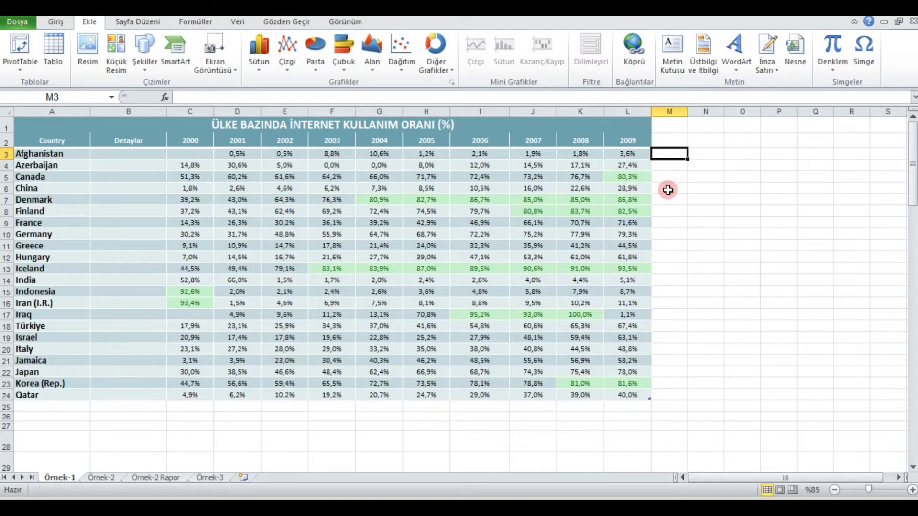
{"action": "left_click", "coordinate": [115, 166]}
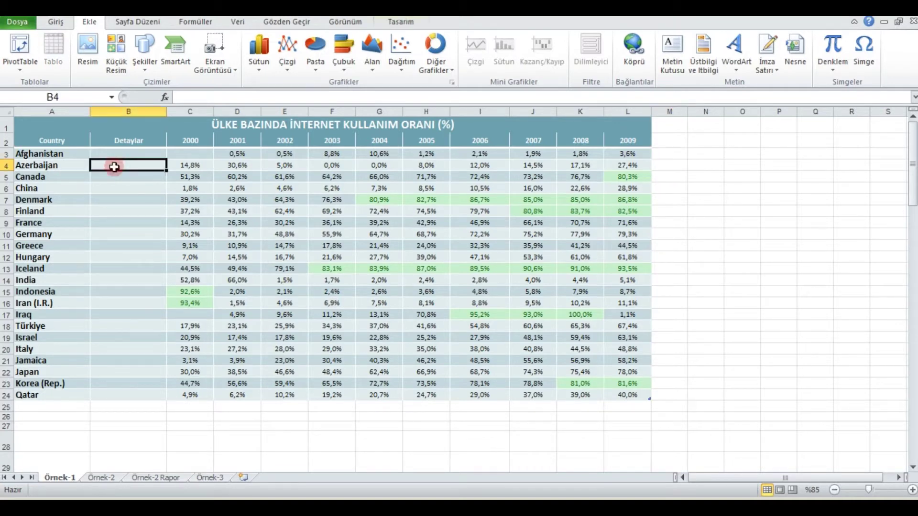
{"action": "left_click", "coordinate": [137, 326]}
{"action": "left_click_drag", "start_coordinate": [186, 328], "coordinate": [633, 331]}
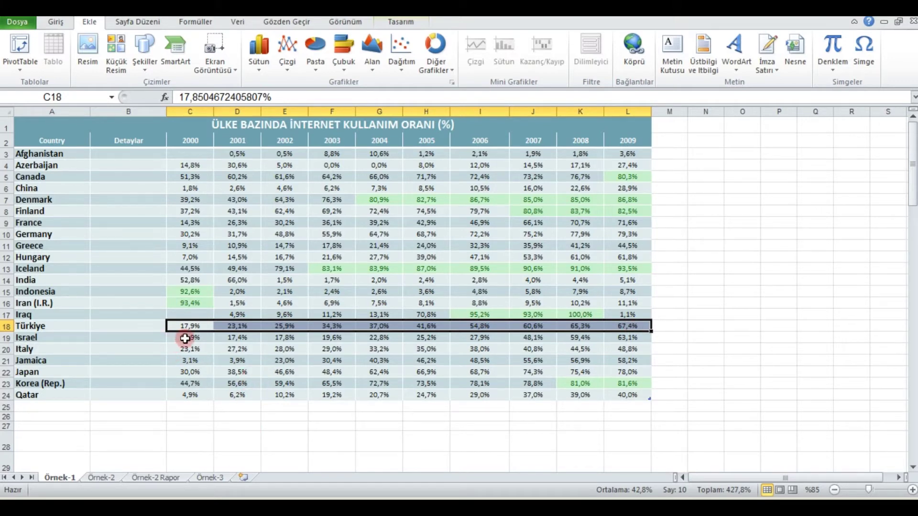
{"action": "left_click", "coordinate": [244, 477]}
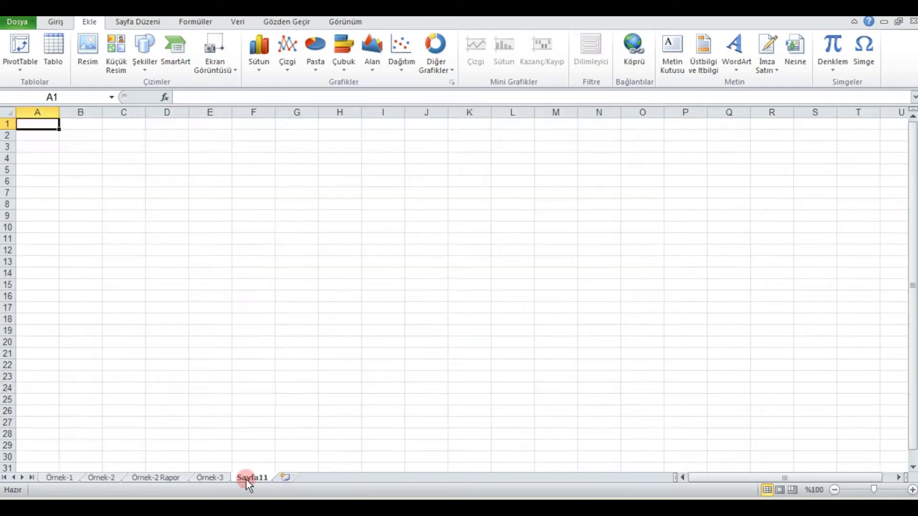
Insert two more blank worksheets after Sayfa11.
{"action": "right_click", "coordinate": [265, 477]}
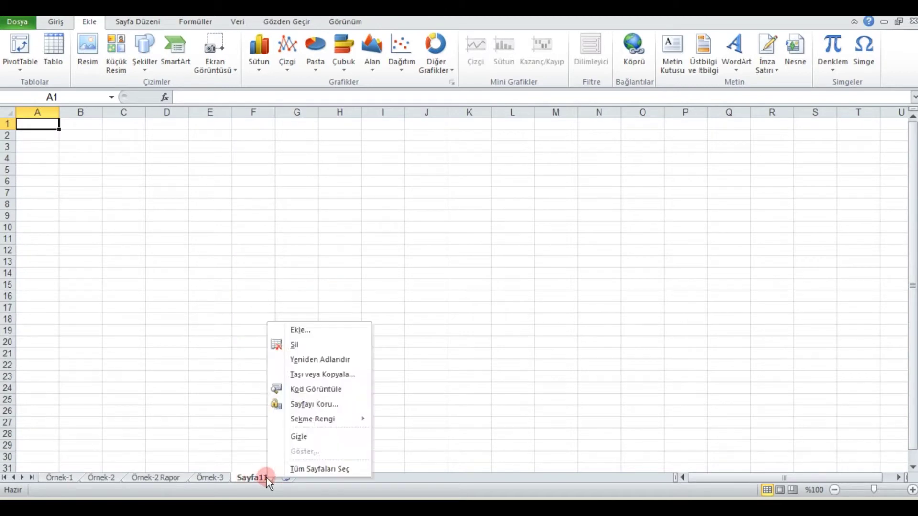
{"action": "left_click", "coordinate": [313, 331]}
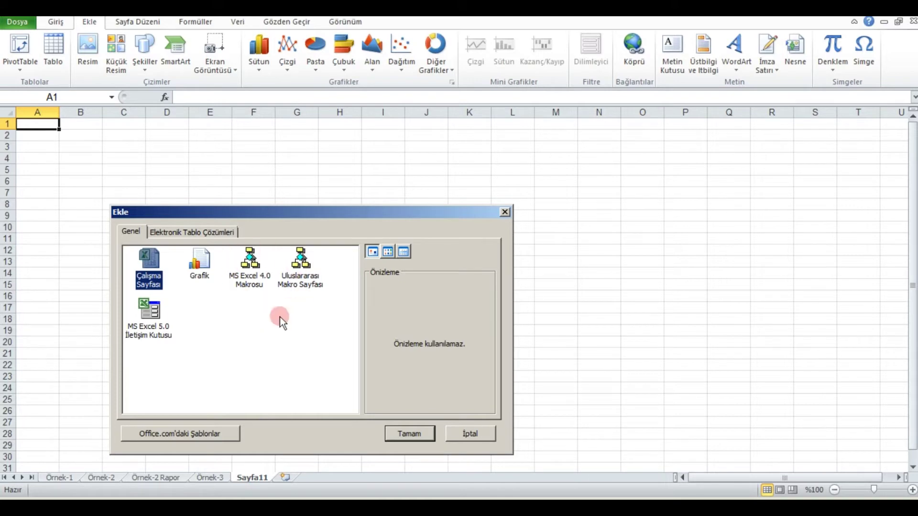
{"action": "left_click", "coordinate": [228, 234]}
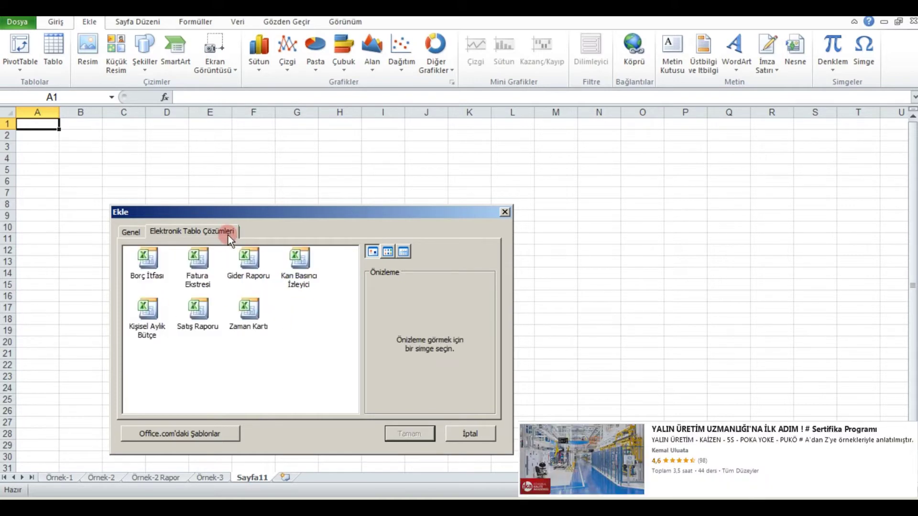
{"action": "left_click", "coordinate": [485, 434]}
{"action": "left_click", "coordinate": [285, 478]}
{"action": "left_click", "coordinate": [325, 478]}
Rename the three new sheets Türkiye, Danimarka and Fransa.
{"action": "left_click", "coordinate": [253, 478]}
{"action": "double_click", "coordinate": [253, 478]}
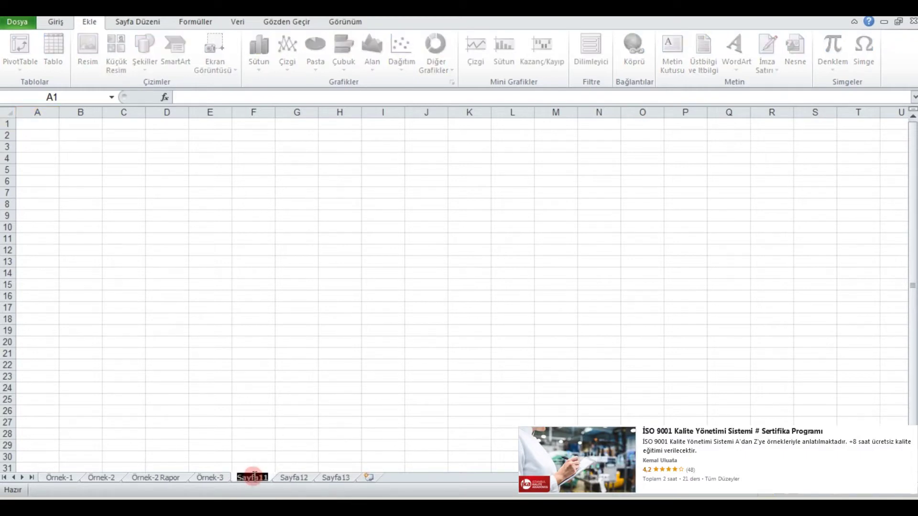
{"action": "type", "text": "Türkiye"}
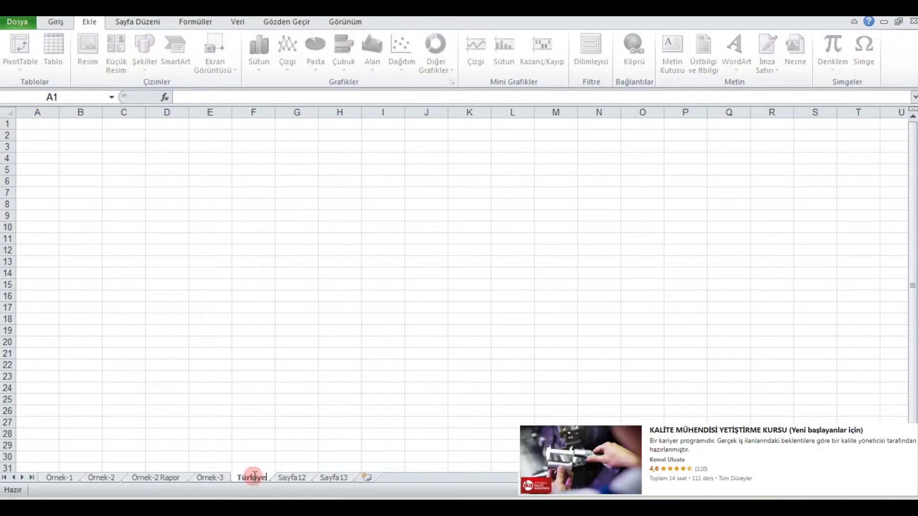
{"action": "double_click", "coordinate": [297, 477]}
{"action": "type", "text": "Danimarka"}
{"action": "key", "text": "Return"}
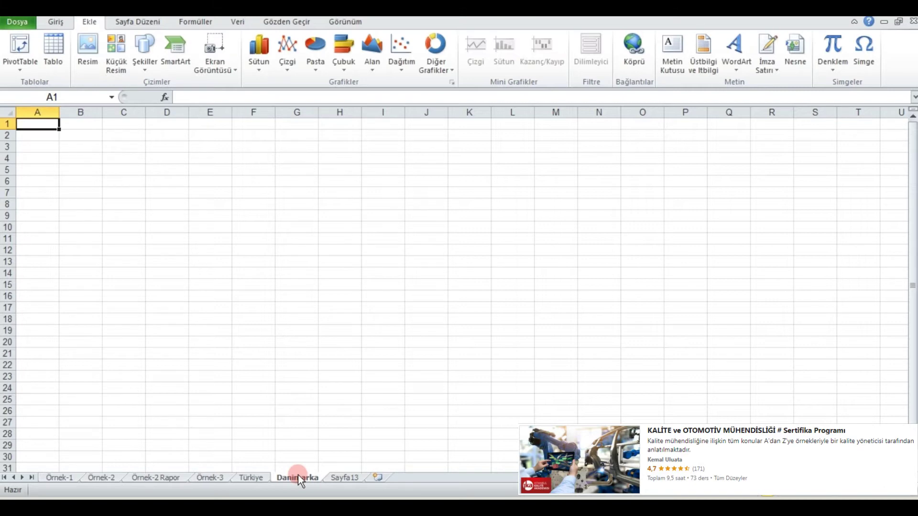
{"action": "double_click", "coordinate": [336, 478]}
{"action": "type", "text": "Frans"}
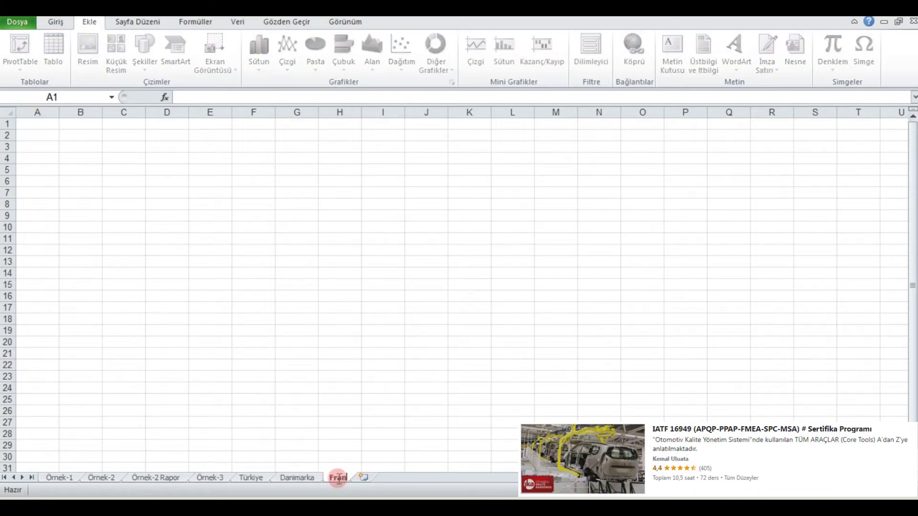
{"action": "type", "text": "a"}
{"action": "key", "text": "Return"}
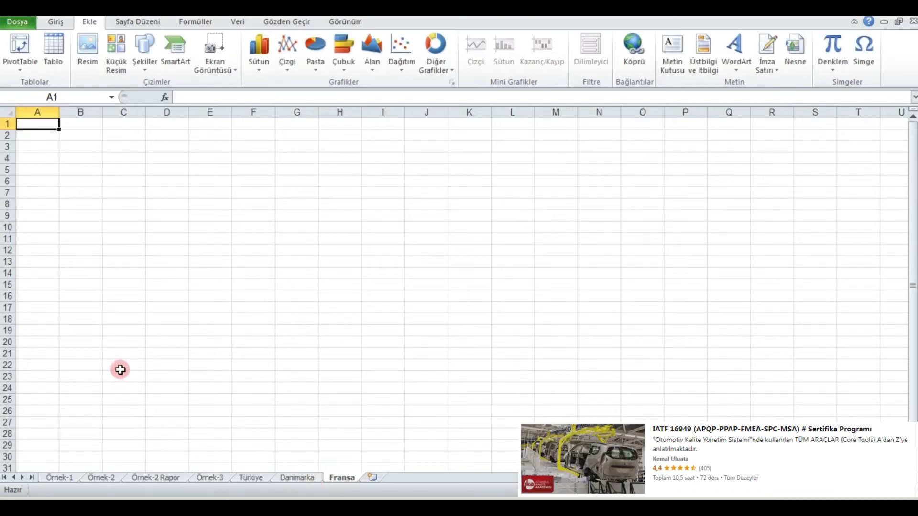
Type placeholder text on the Türkiye, Danimarka and Fransa sheets, then return to Örnek-1.
{"action": "left_click", "coordinate": [247, 478]}
{"action": "left_click", "coordinate": [125, 238]}
{"action": "type", "text": "asdasad"}
{"action": "left_click", "coordinate": [297, 477]}
{"action": "left_click", "coordinate": [253, 215]}
{"action": "type", "text": "asdasda"}
{"action": "left_click", "coordinate": [341, 477]}
{"action": "left_click", "coordinate": [229, 219]}
{"action": "type", "text": "asadf"}
{"action": "left_click", "coordinate": [124, 354]}
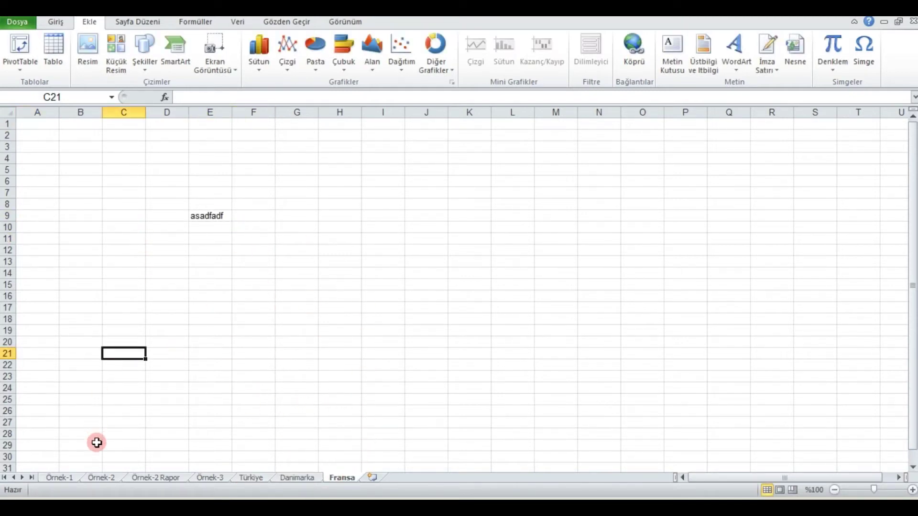
{"action": "left_click", "coordinate": [63, 478]}
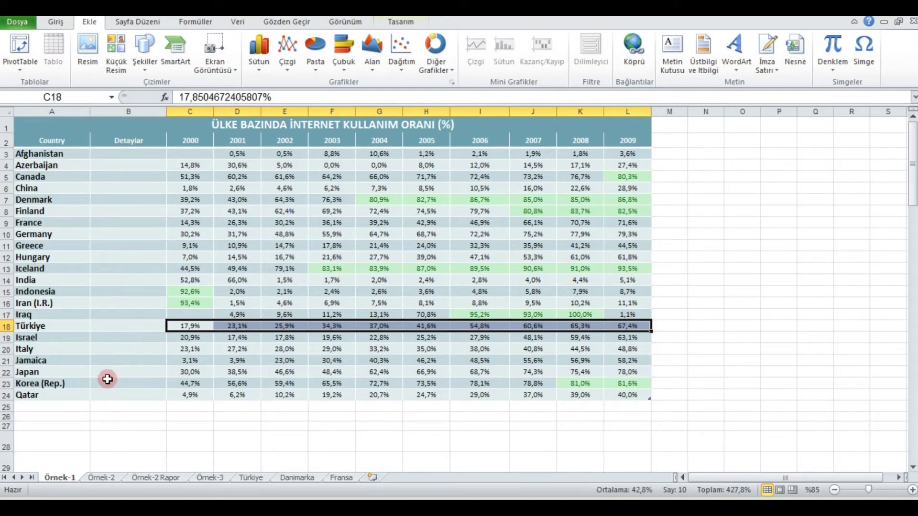
Apply the red Kötü cell style from Hücre Stilleri to the Türkiye label in A18.
{"action": "left_click", "coordinate": [58, 326]}
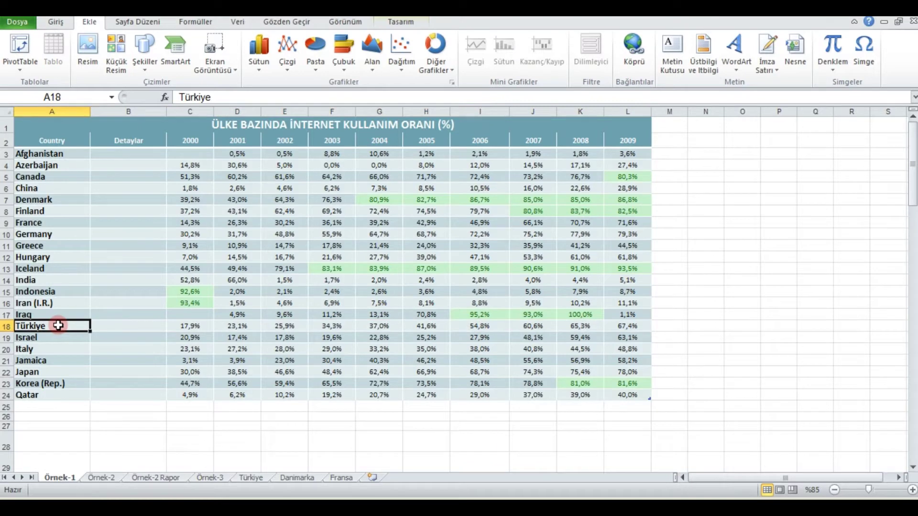
{"action": "left_click", "coordinate": [52, 21]}
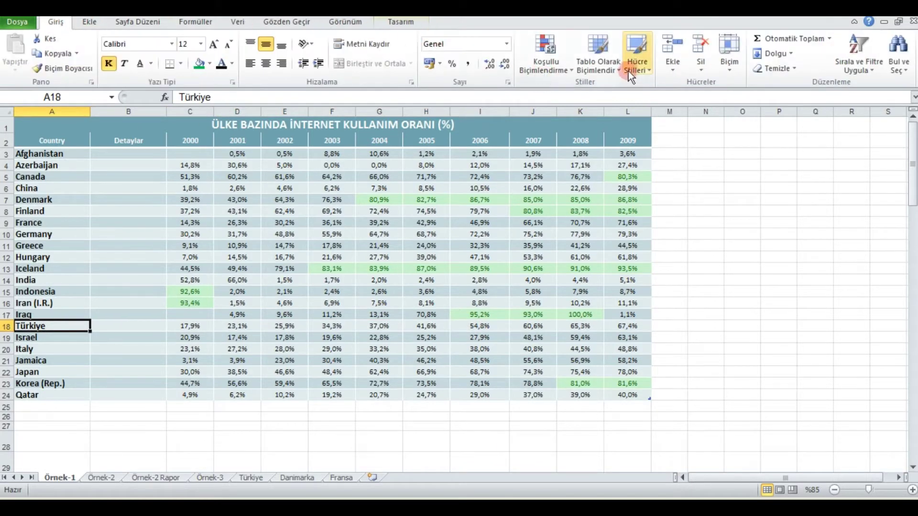
{"action": "left_click", "coordinate": [627, 73]}
{"action": "left_click", "coordinate": [660, 127]}
{"action": "left_click", "coordinate": [379, 177]}
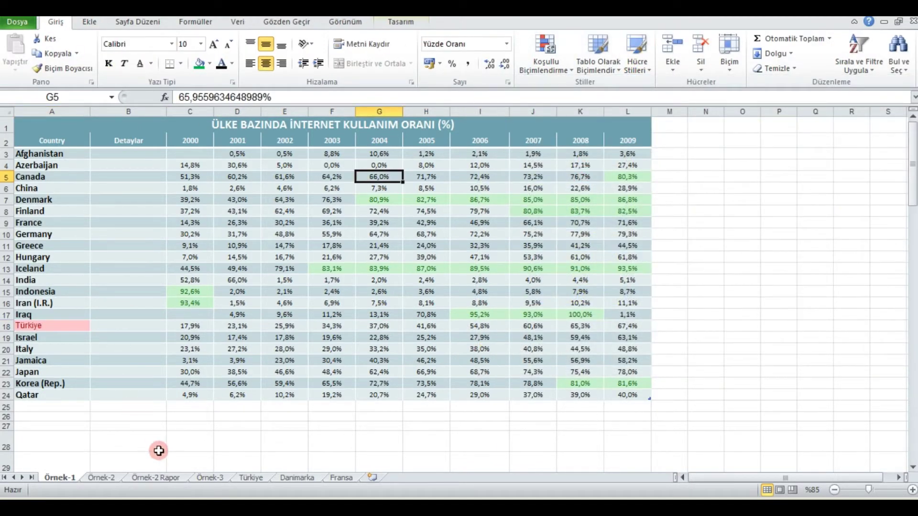
{"action": "left_click", "coordinate": [104, 328]}
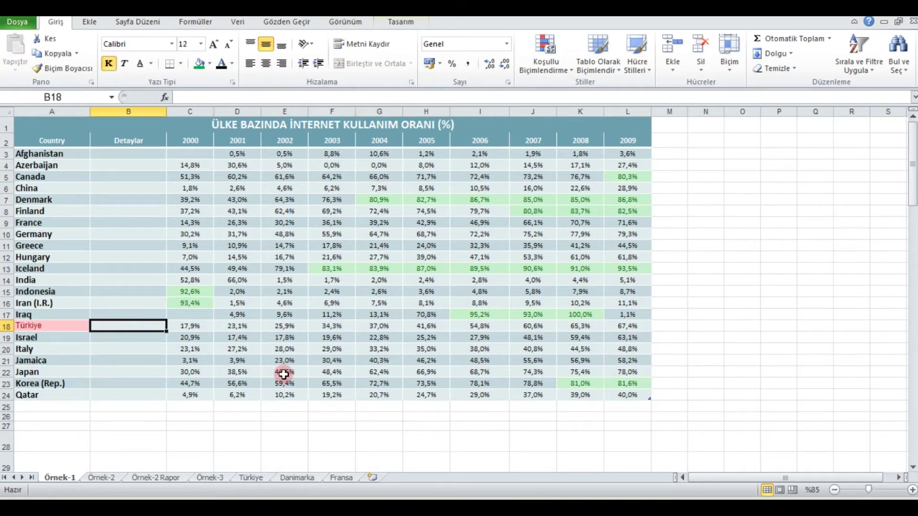
{"action": "left_click", "coordinate": [94, 27]}
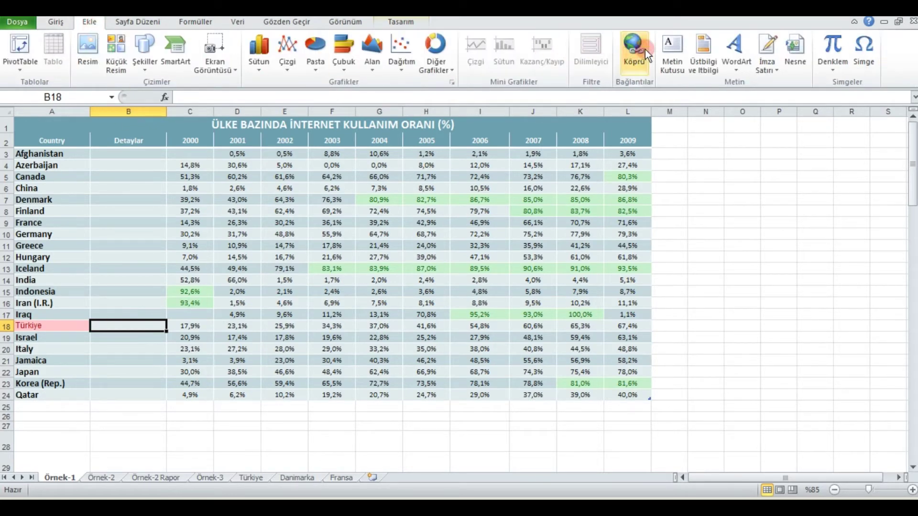
Hyperlink cell B18 to fransa.png on the Masaüstü (desktop).
{"action": "left_click", "coordinate": [627, 41]}
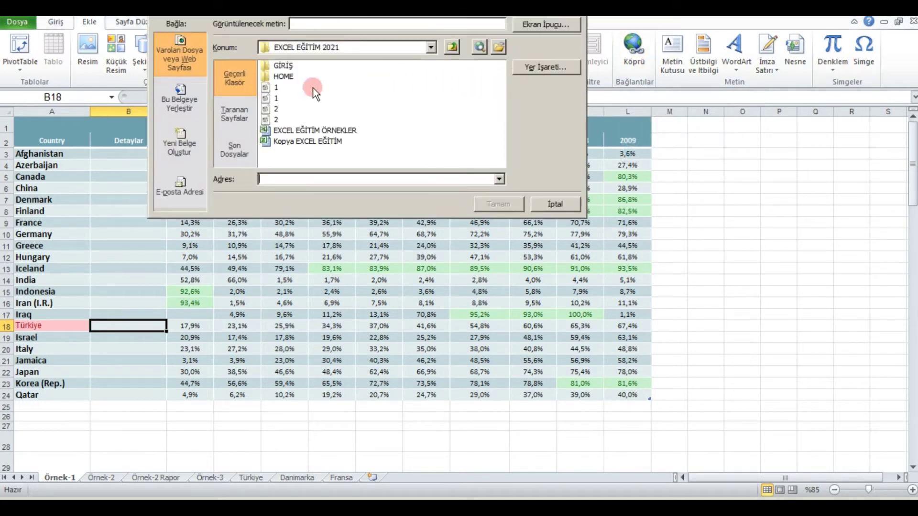
{"action": "left_click", "coordinate": [272, 87]}
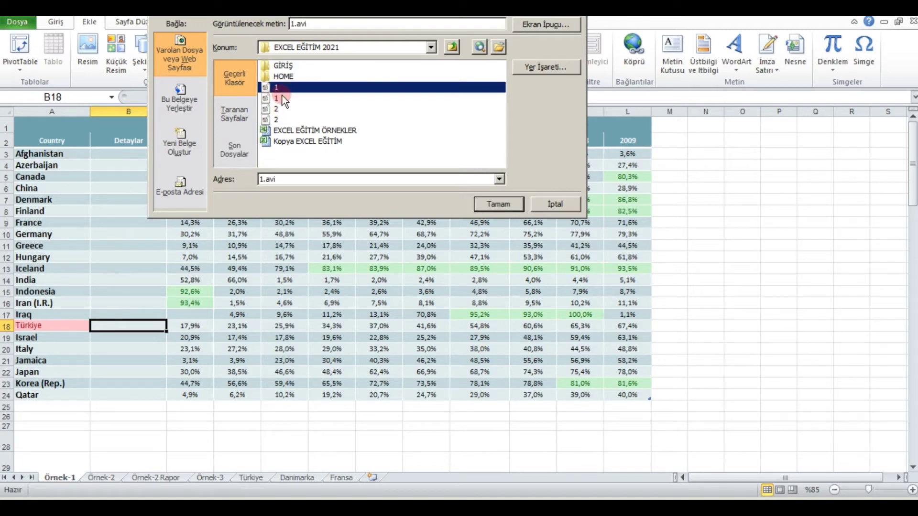
{"action": "left_click", "coordinate": [433, 47]}
{"action": "left_click", "coordinate": [335, 60]}
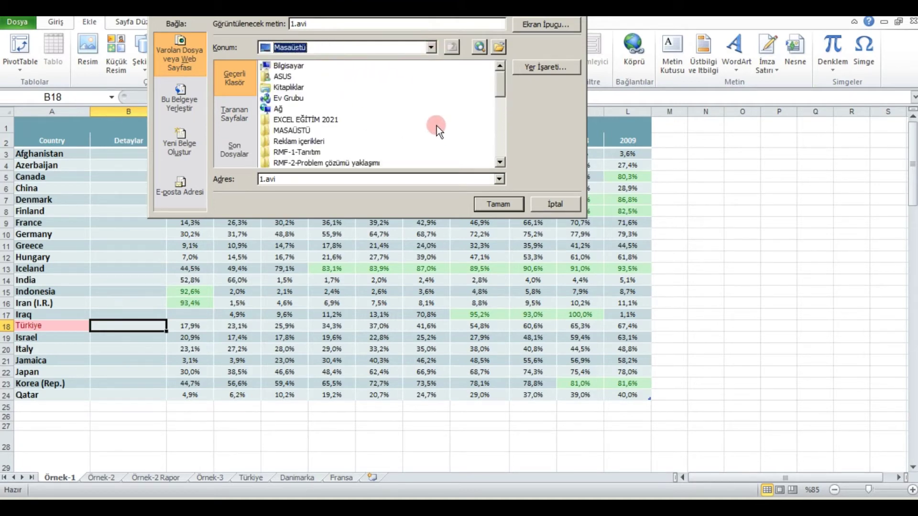
{"action": "left_click_drag", "start_coordinate": [499, 79], "coordinate": [495, 118]}
{"action": "left_click", "coordinate": [289, 120]}
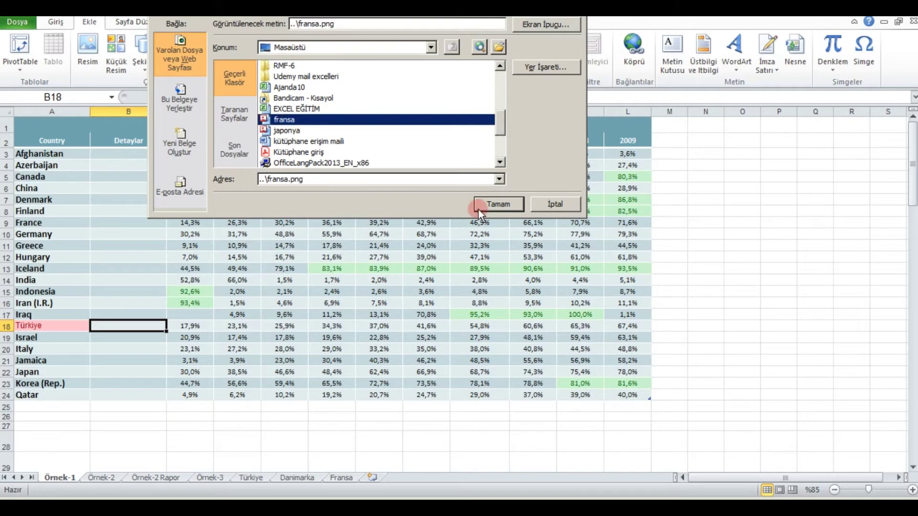
{"action": "left_click", "coordinate": [499, 204]}
{"action": "left_click", "coordinate": [135, 310]}
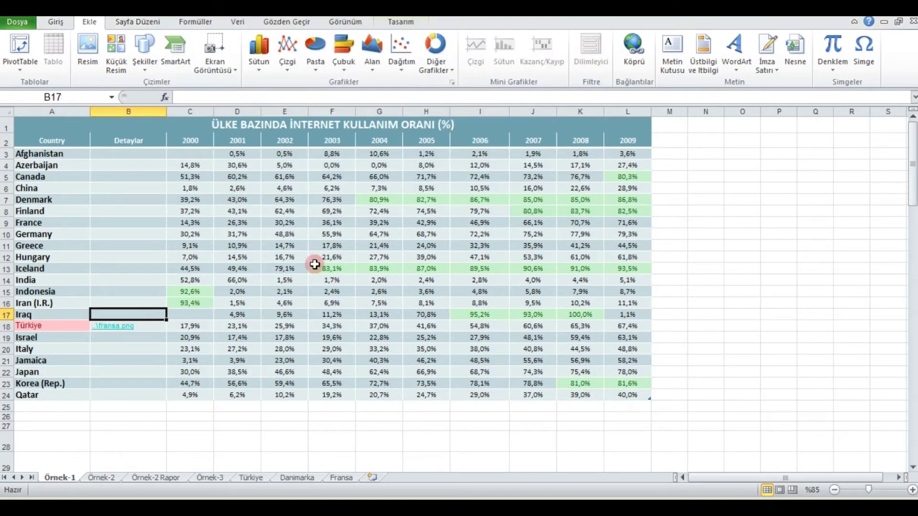
{"action": "left_click", "coordinate": [636, 48]}
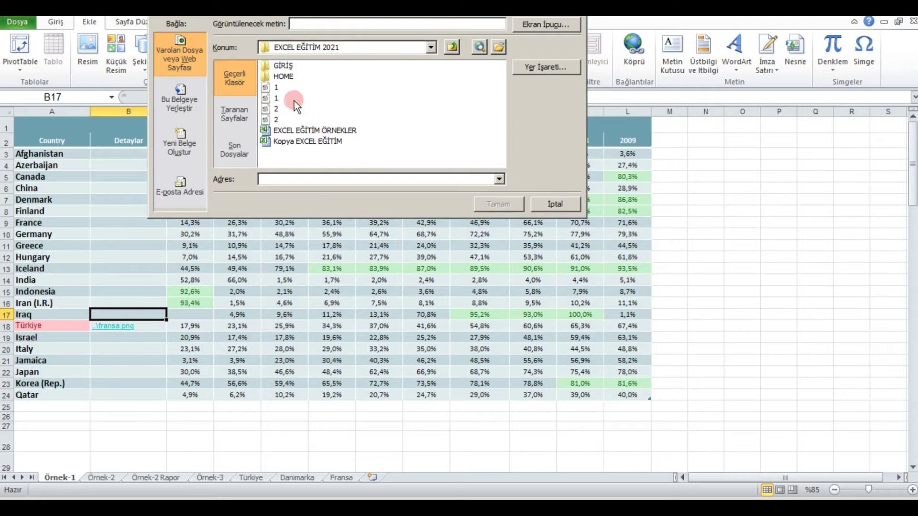
Link B17 to the HOME folder, leave it unchanged, and select B15 for a new hyperlink.
{"action": "left_click", "coordinate": [279, 76]}
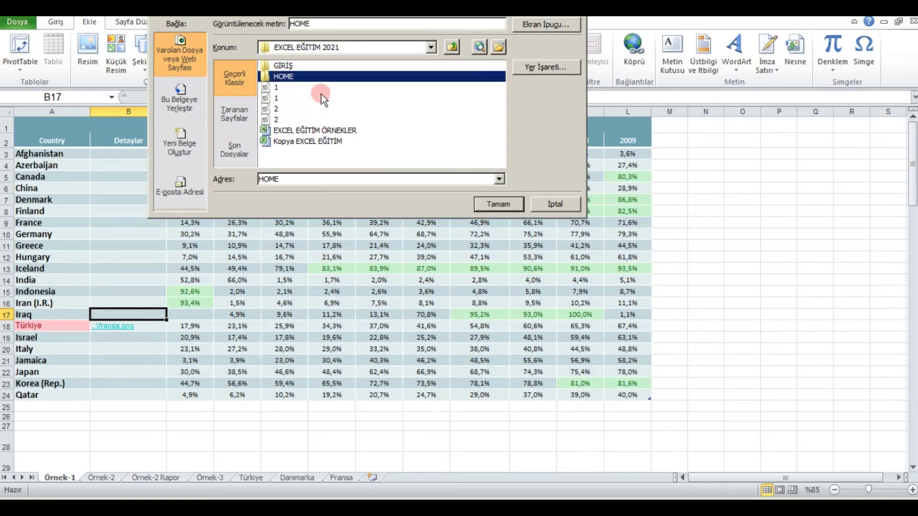
{"action": "left_click", "coordinate": [481, 207]}
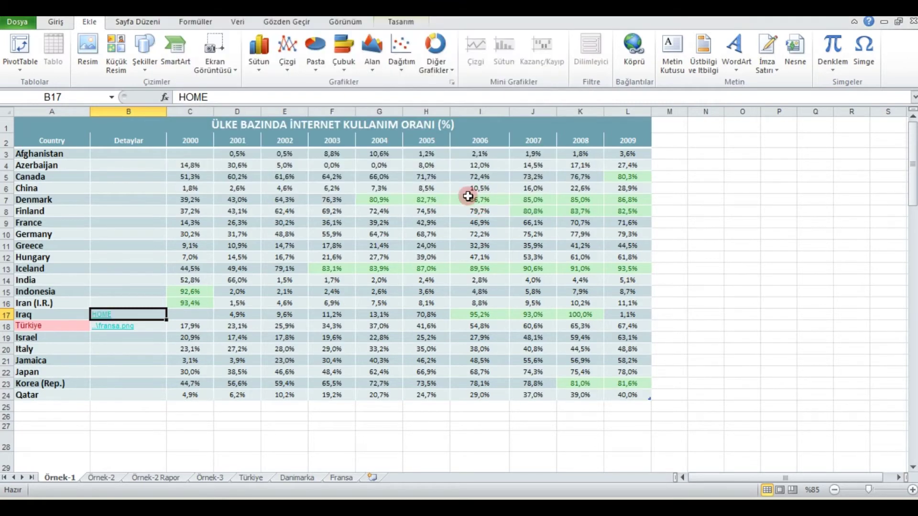
{"action": "left_click", "coordinate": [632, 51]}
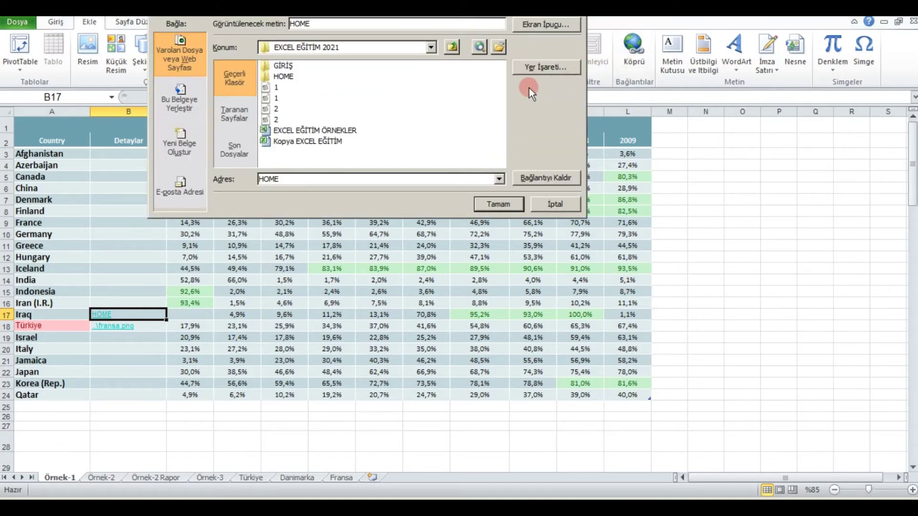
{"action": "left_click", "coordinate": [515, 205]}
{"action": "left_click", "coordinate": [142, 288]}
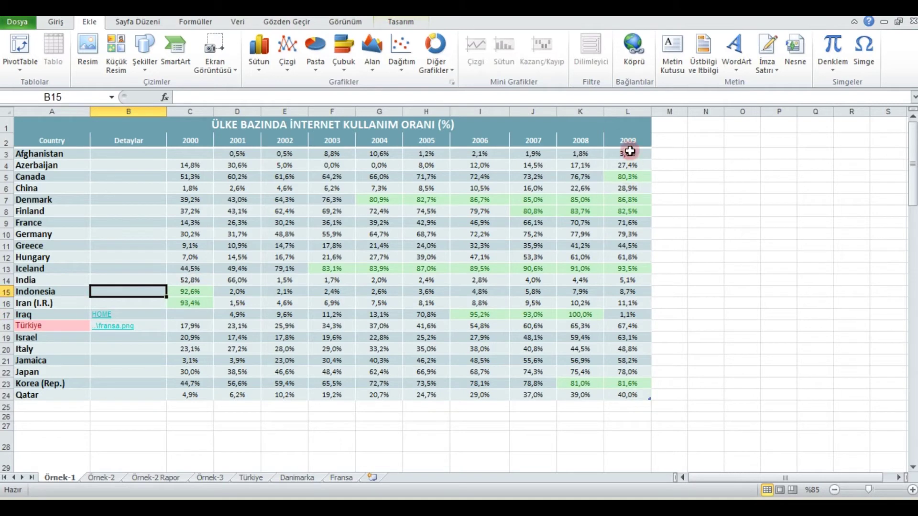
{"action": "left_click", "coordinate": [626, 44]}
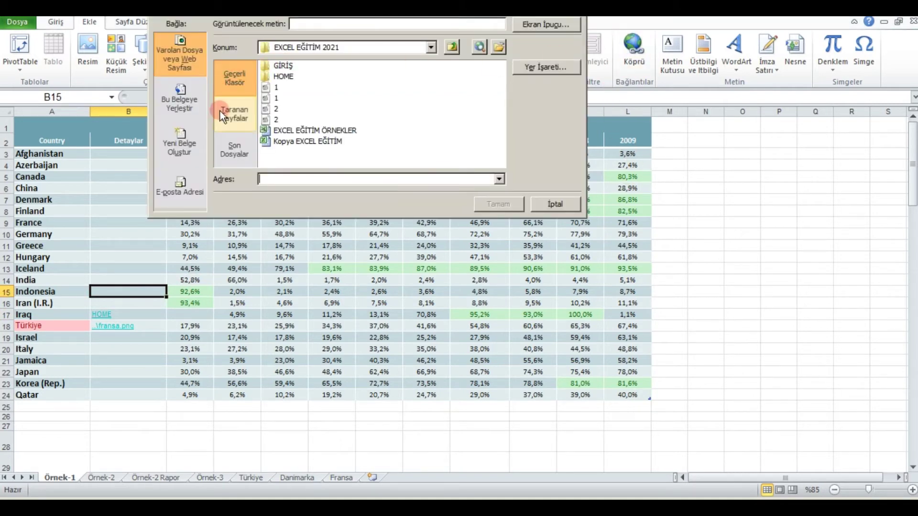
Link Indonesia's B15 to cell A1 of the Türkiye sheet via Bu Belgeye Yerleştir.
{"action": "left_click", "coordinate": [193, 107]}
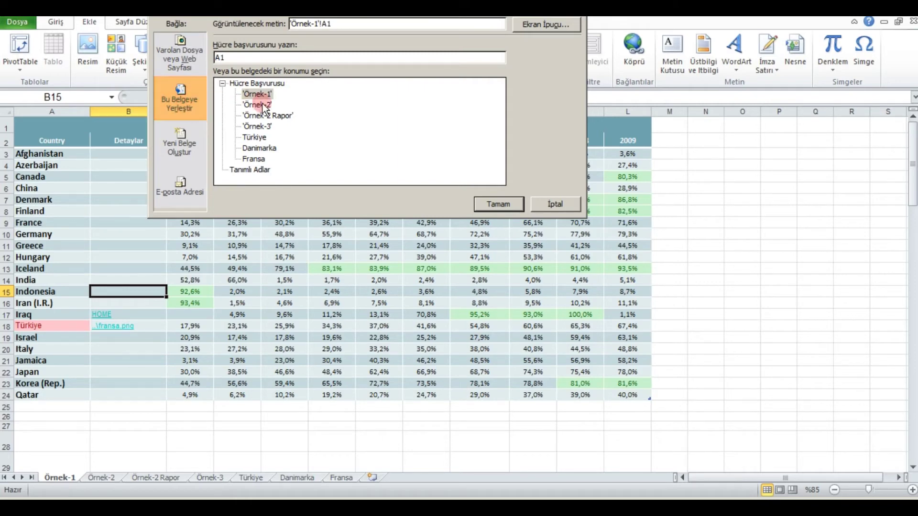
{"action": "left_click", "coordinate": [258, 160]}
{"action": "left_click", "coordinate": [263, 148]}
{"action": "left_click", "coordinate": [254, 138]}
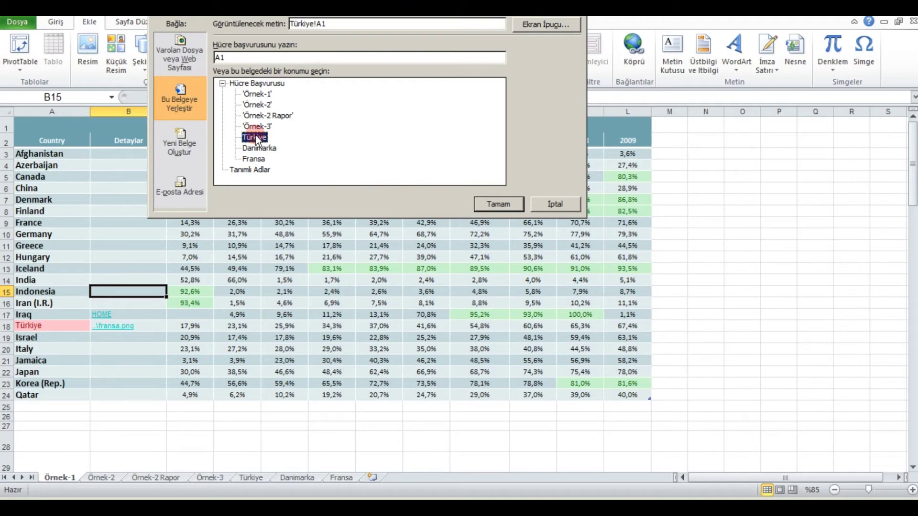
{"action": "left_click", "coordinate": [500, 206]}
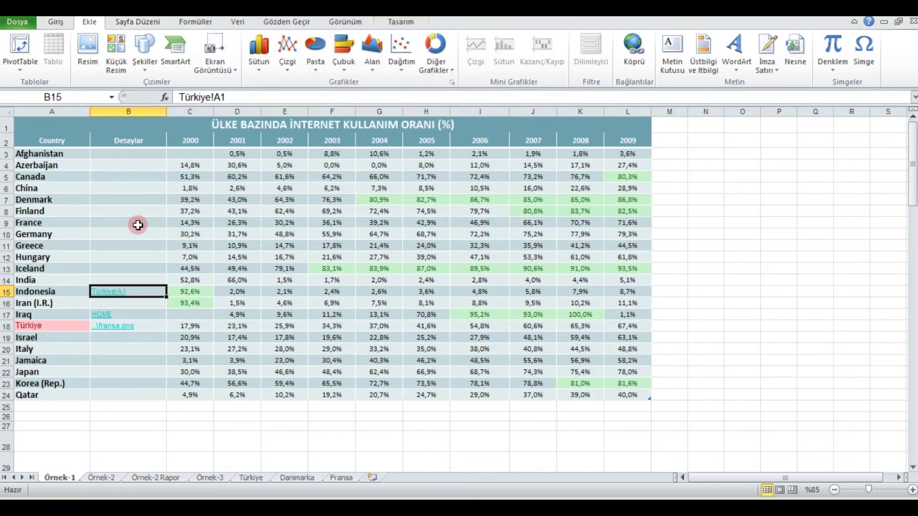
Link Denmark's B7 to Danimarka!A1 and follow that link.
{"action": "left_click", "coordinate": [138, 244]}
{"action": "left_click", "coordinate": [136, 203]}
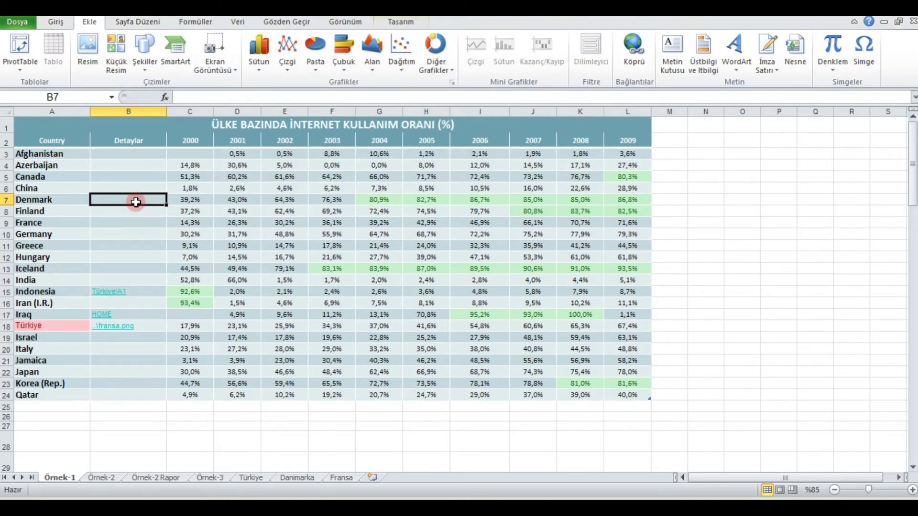
{"action": "left_click", "coordinate": [627, 47]}
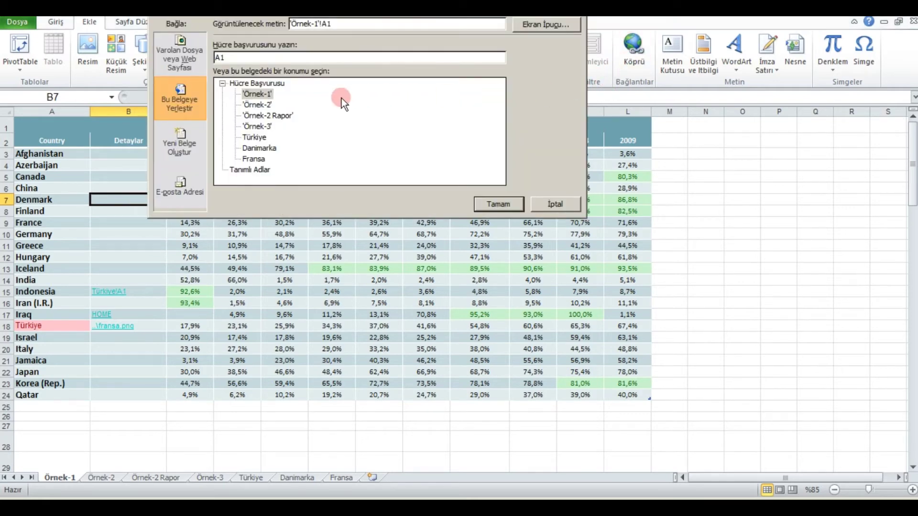
{"action": "left_click", "coordinate": [259, 148]}
{"action": "left_click", "coordinate": [490, 204]}
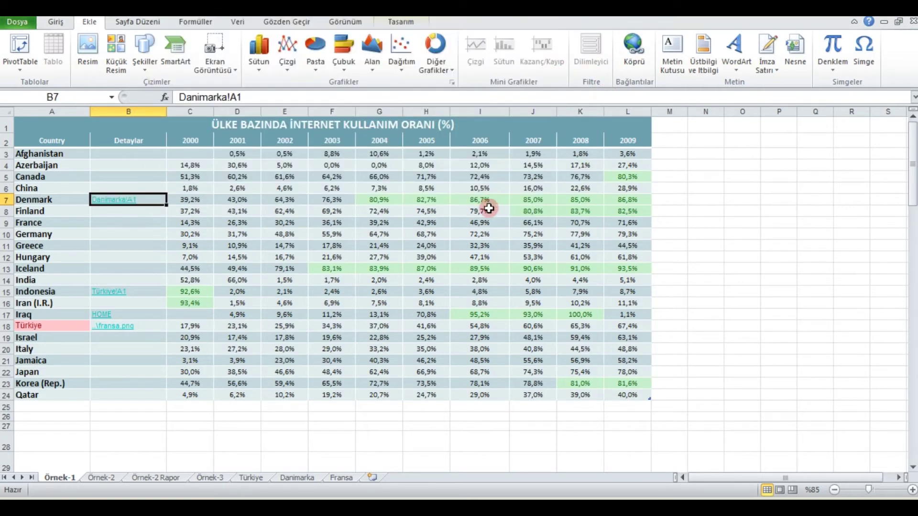
{"action": "left_click", "coordinate": [114, 199]}
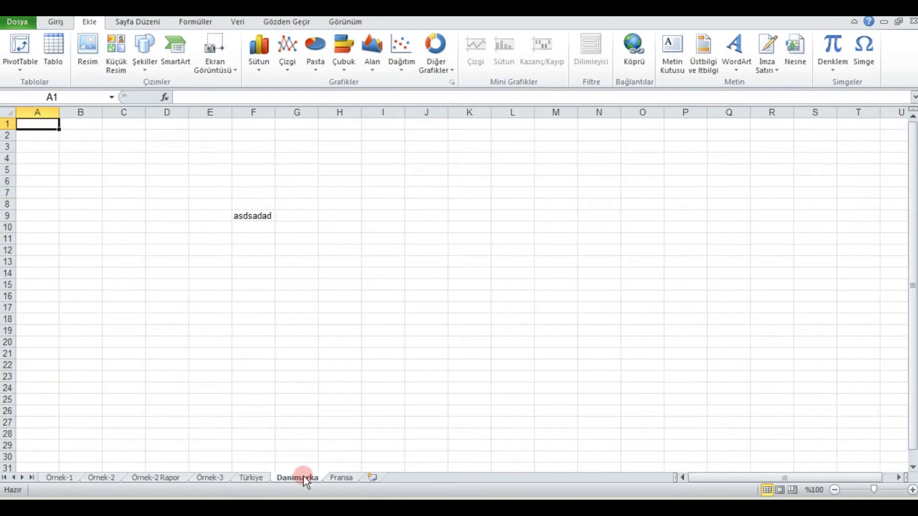
Open the fransa.png and HOME links from Örnek-1, then restore the workbook window size.
{"action": "left_click", "coordinate": [148, 479]}
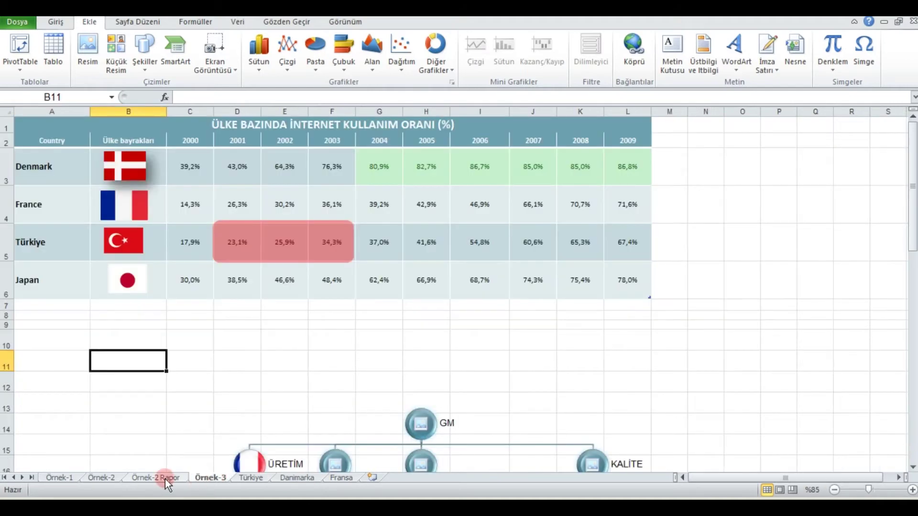
{"action": "left_click", "coordinate": [59, 477]}
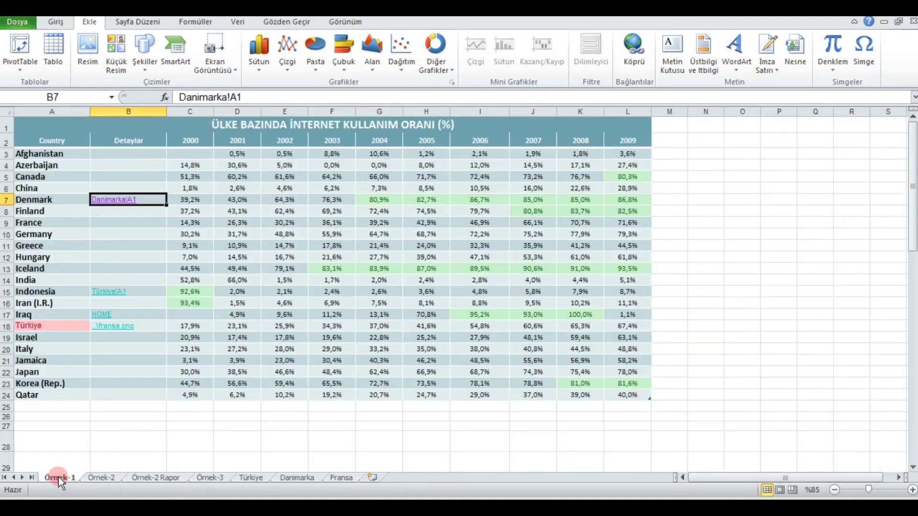
{"action": "left_click", "coordinate": [100, 330]}
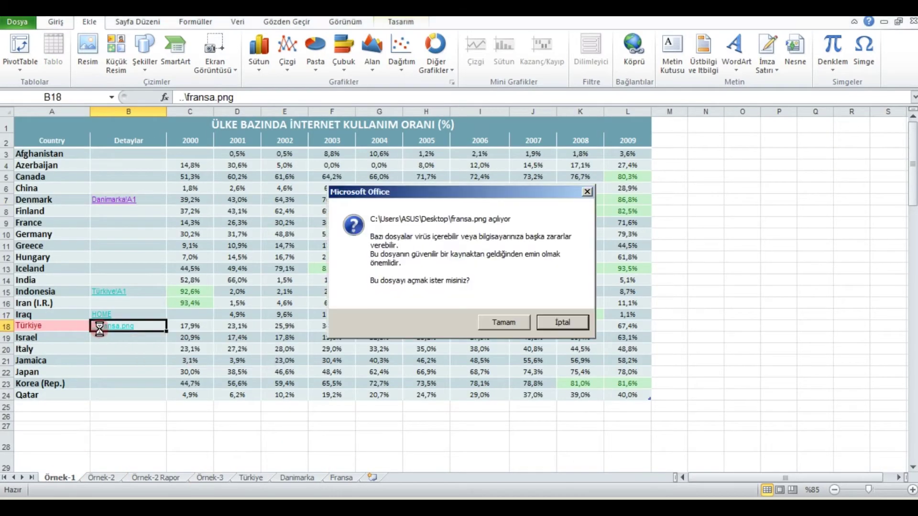
{"action": "left_click", "coordinate": [487, 326]}
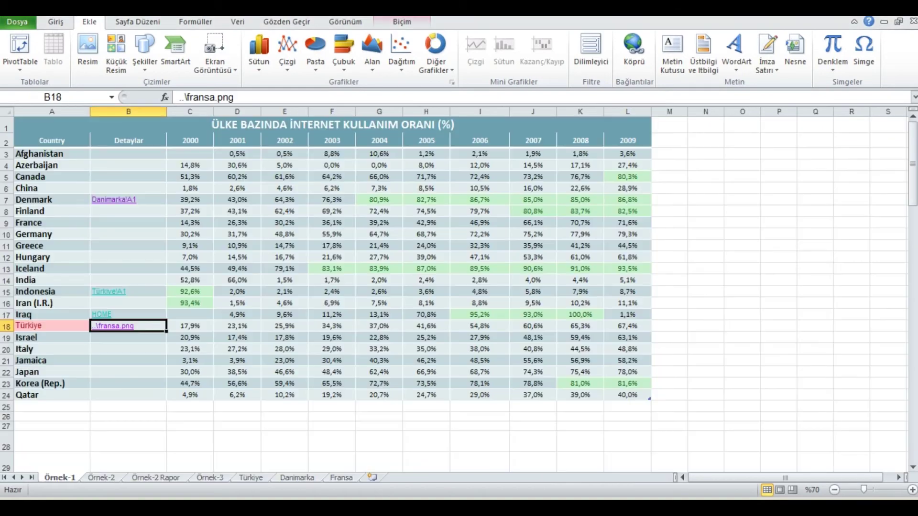
{"action": "left_click", "coordinate": [101, 314]}
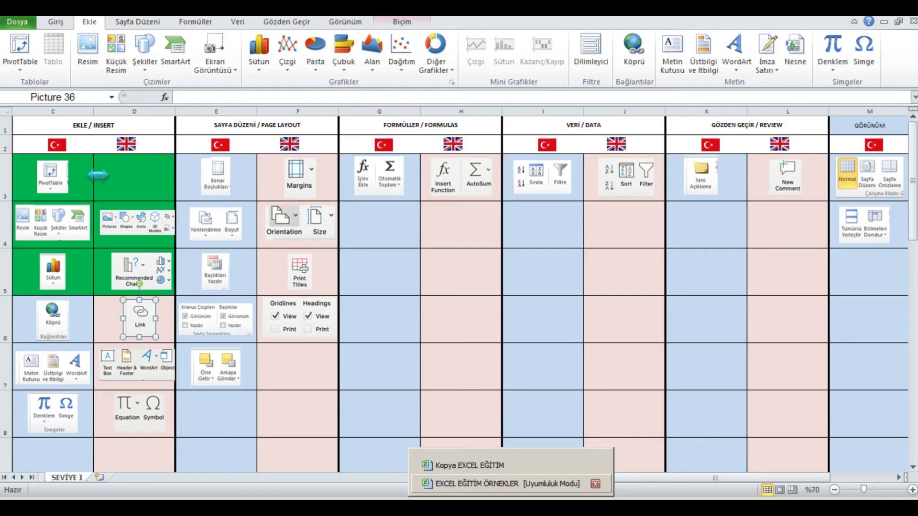
{"action": "left_click", "coordinate": [492, 481]}
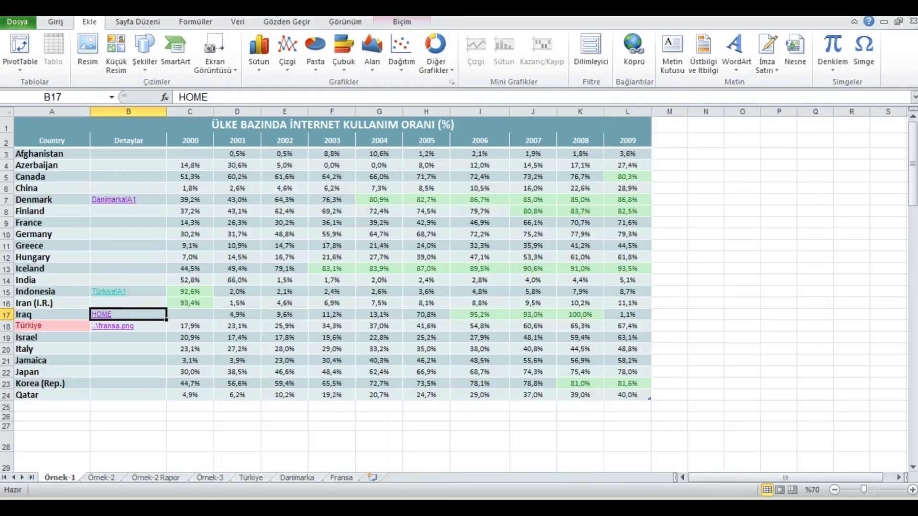
{"action": "left_click", "coordinate": [898, 21]}
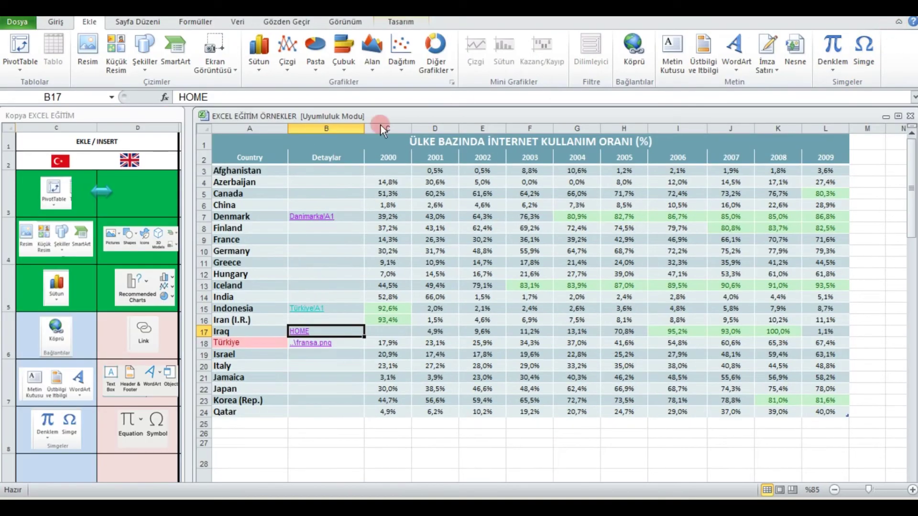
Give cells C6:D6 of the reference sheet a green Dolgu Rengi fill, then maximize the examples workbook.
{"action": "left_click", "coordinate": [88, 346]}
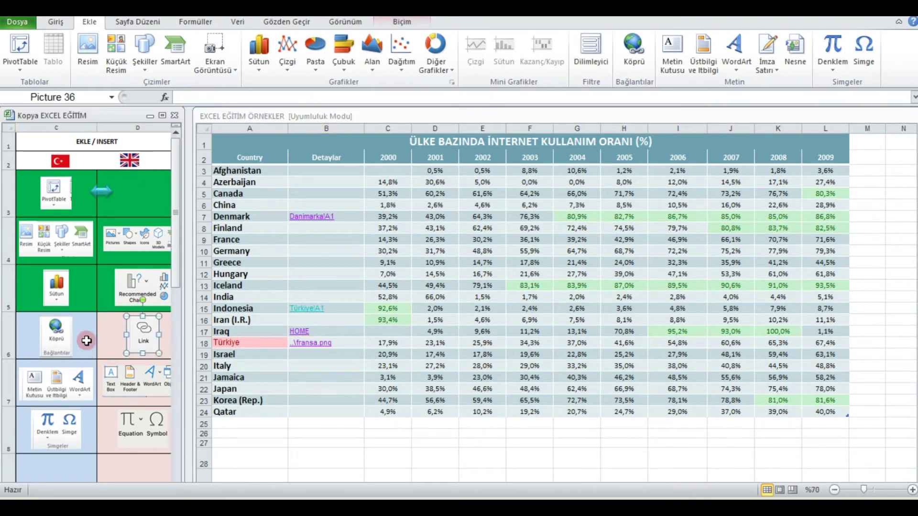
{"action": "left_click", "coordinate": [41, 340]}
{"action": "left_click_drag", "start_coordinate": [40, 339], "coordinate": [146, 335]}
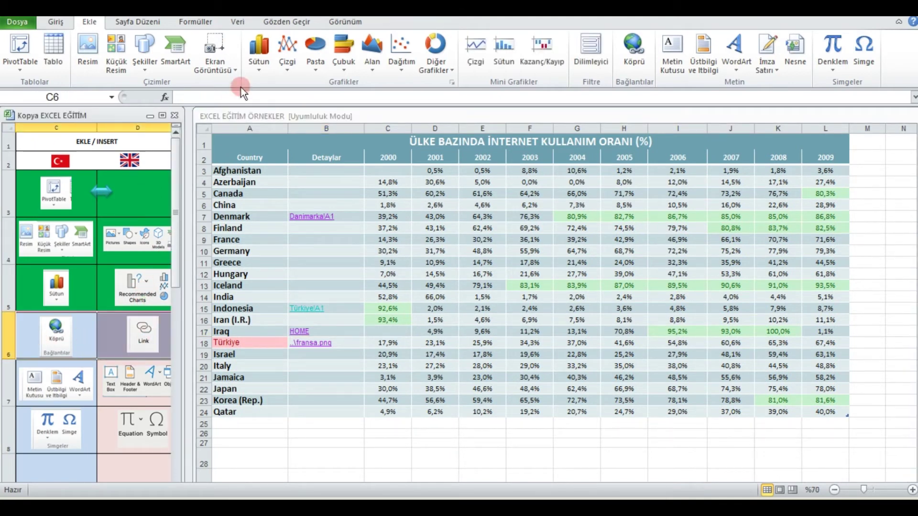
{"action": "left_click", "coordinate": [58, 22]}
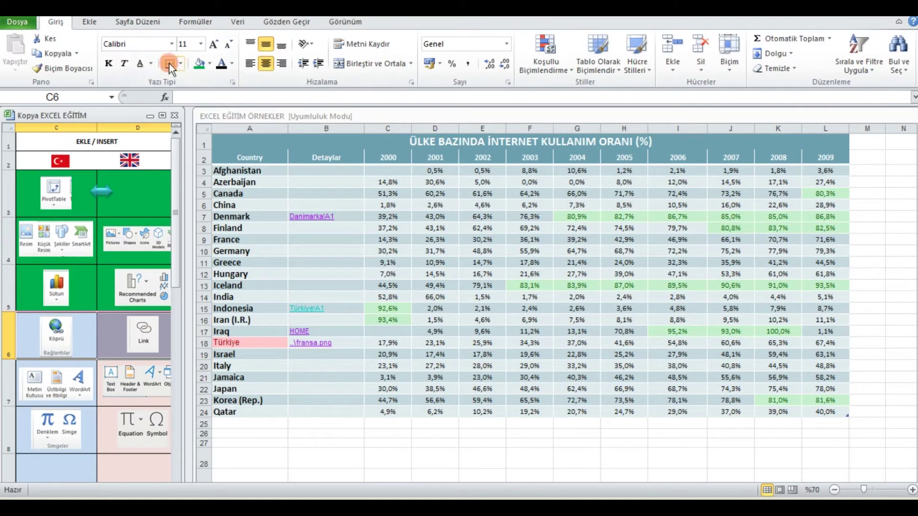
{"action": "left_click", "coordinate": [194, 64]}
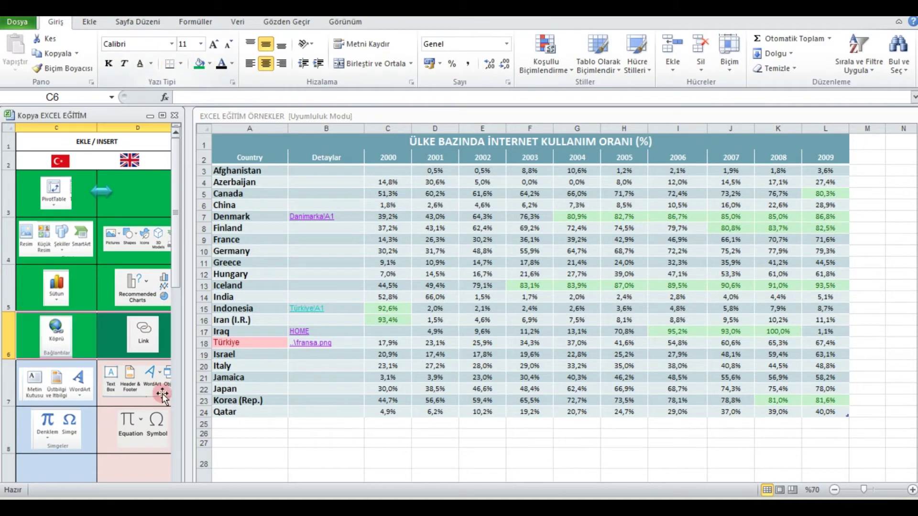
{"action": "left_click", "coordinate": [314, 200]}
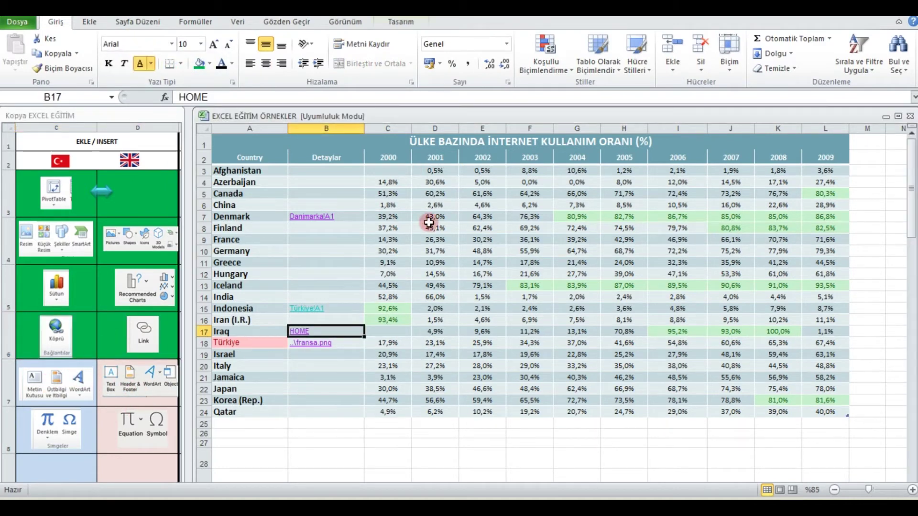
{"action": "left_click", "coordinate": [897, 116]}
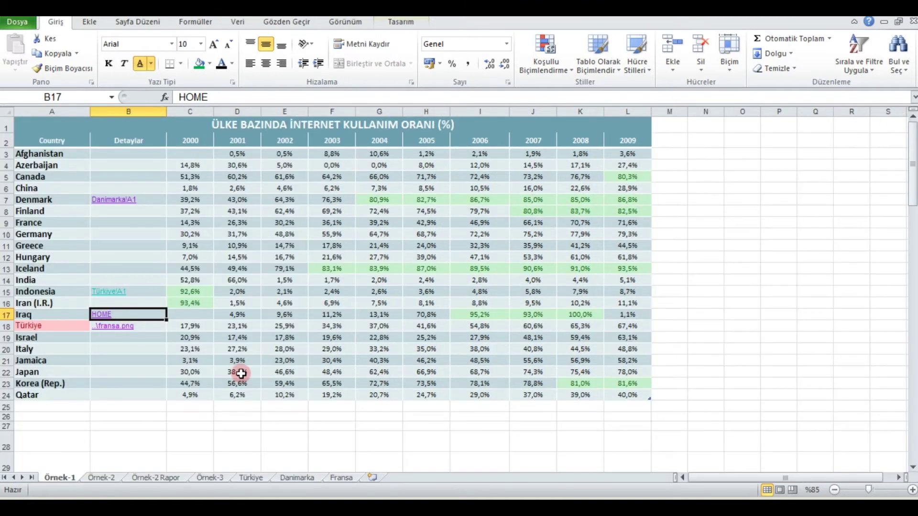
Move through Örnek-3 and Örnek-2 Rapor to Örnek-2 and select the Toplam pivot chart.
{"action": "left_click", "coordinate": [90, 22]}
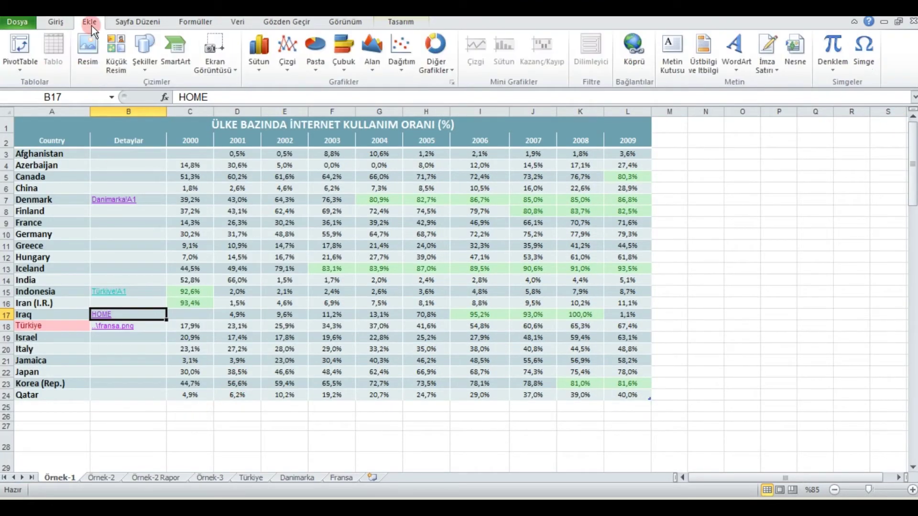
{"action": "left_click", "coordinate": [209, 478]}
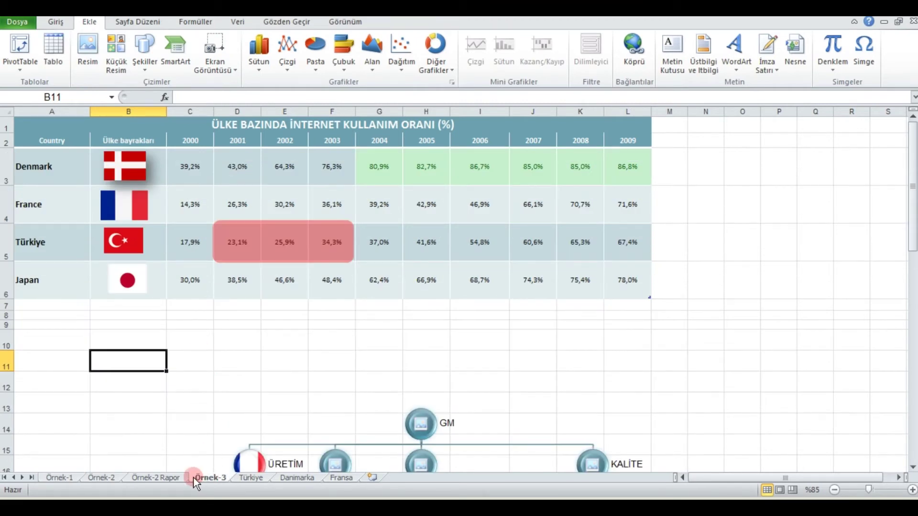
{"action": "left_click", "coordinate": [160, 477]}
{"action": "left_click", "coordinate": [117, 477]}
{"action": "left_click", "coordinate": [833, 205]}
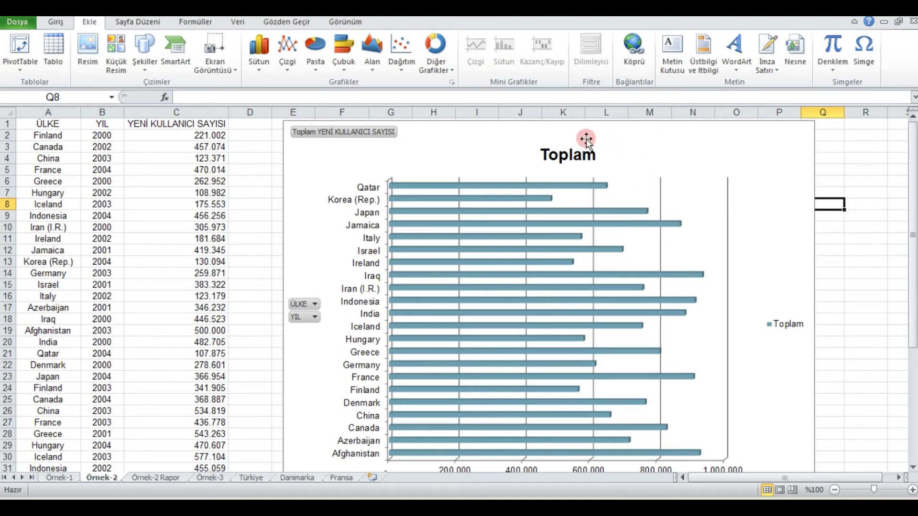
{"action": "left_click", "coordinate": [662, 133]}
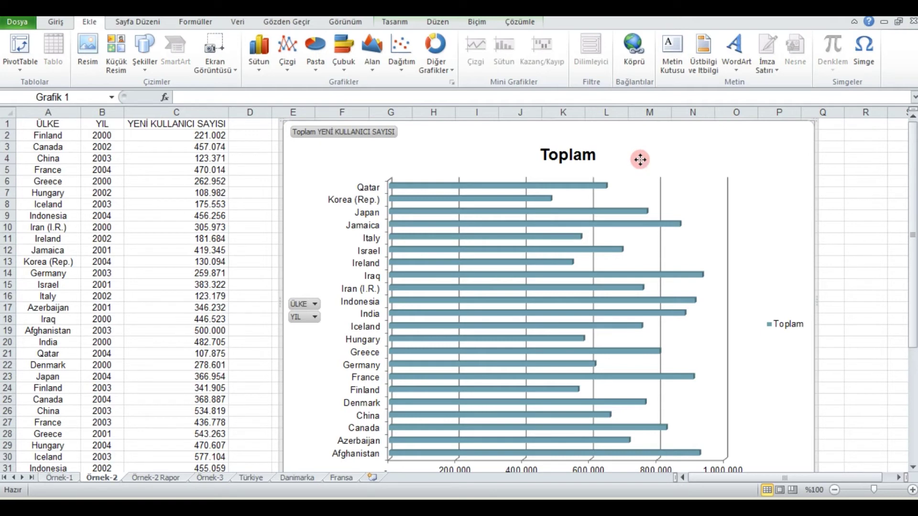
{"action": "left_click", "coordinate": [866, 183]}
Add a text box near the Toplam chart title reading 'ÖZET GRAFİK'.
{"action": "type", "text": "ww"}
{"action": "left_click", "coordinate": [857, 227]}
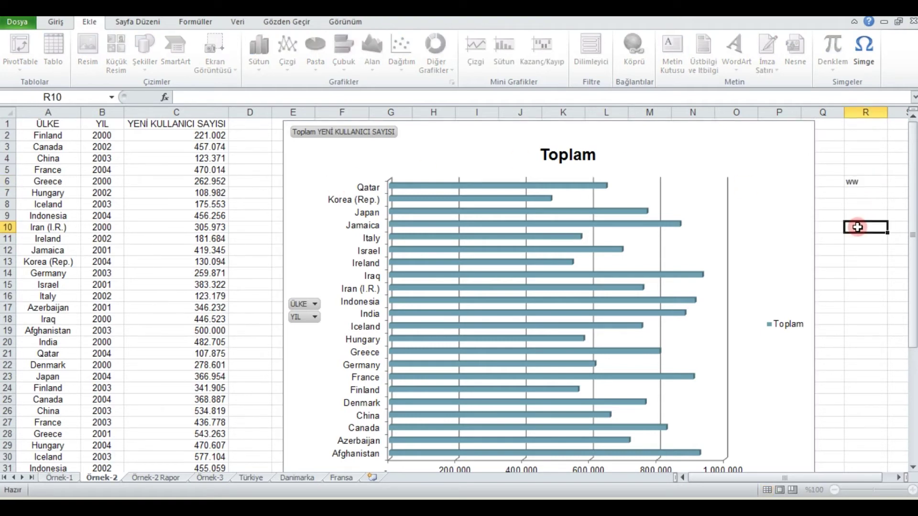
{"action": "left_click", "coordinate": [676, 62]}
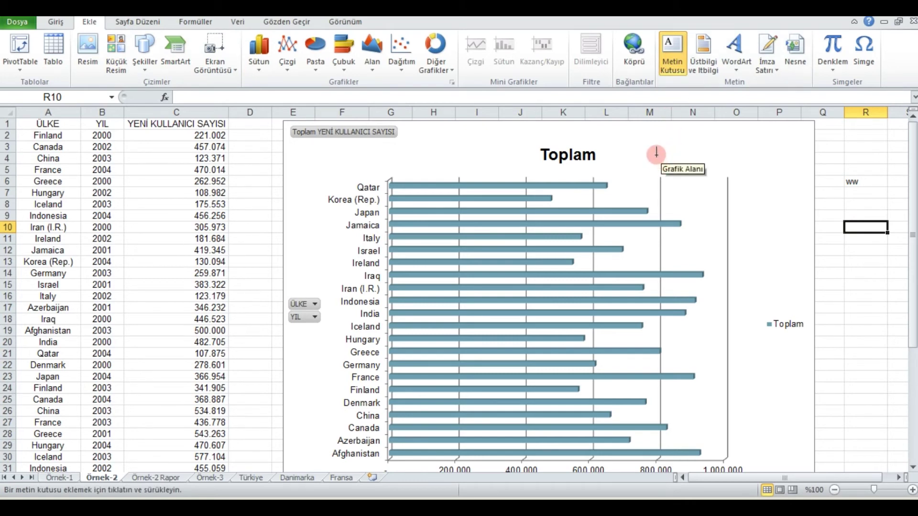
{"action": "left_click", "coordinate": [622, 161]}
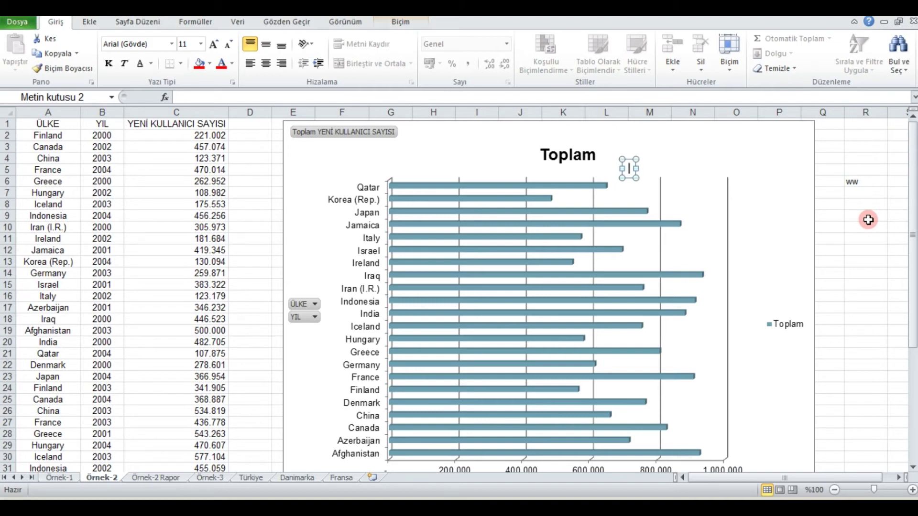
{"action": "type", "text": "ÖZET F"}
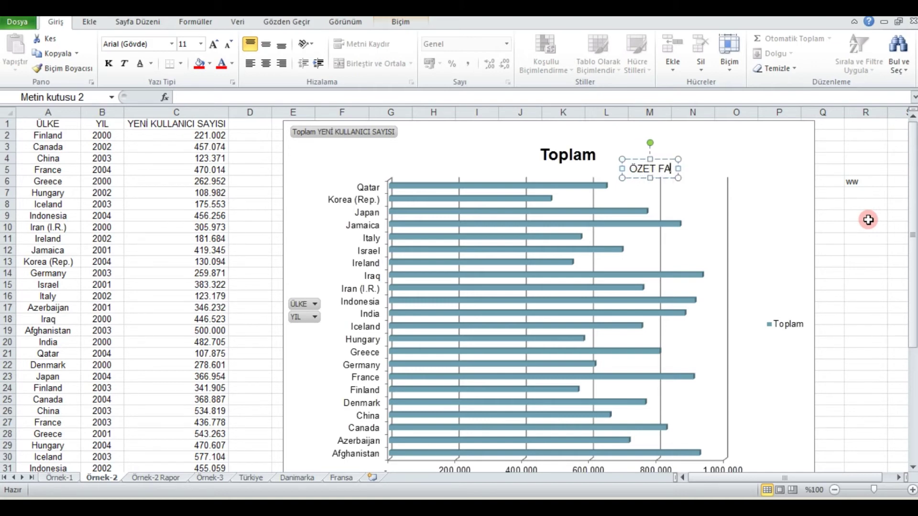
{"action": "key", "text": "BackSpace"}
{"action": "type", "text": "GRAFİK"}
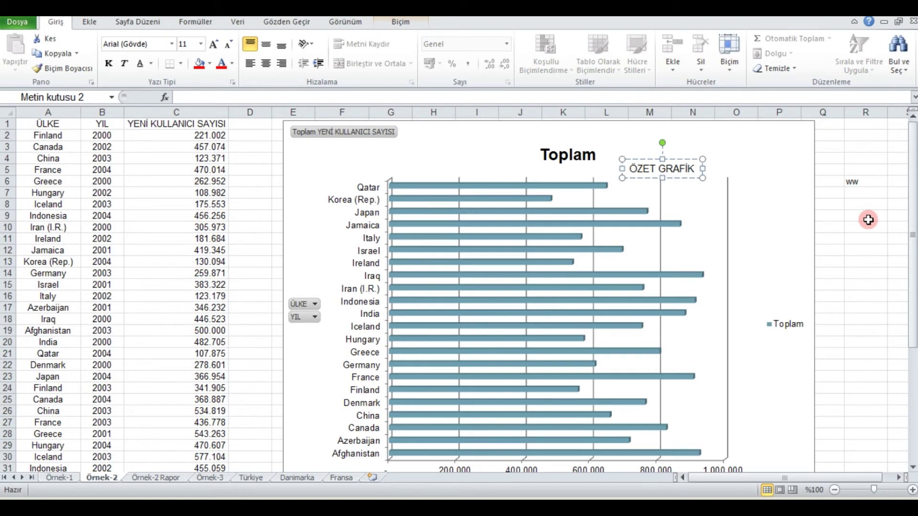
{"action": "left_click", "coordinate": [863, 204]}
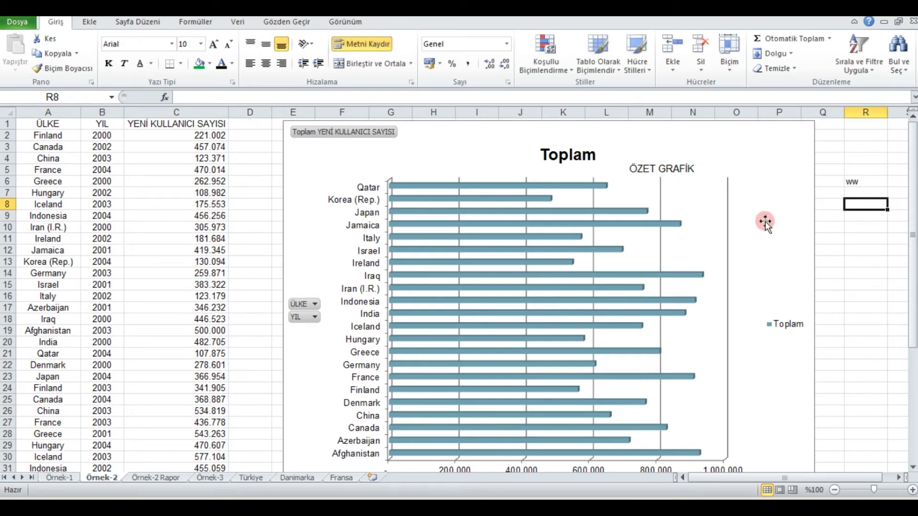
Select all the ÖZET GRAFİK text and set its font colour to red.
{"action": "left_click", "coordinate": [694, 171]}
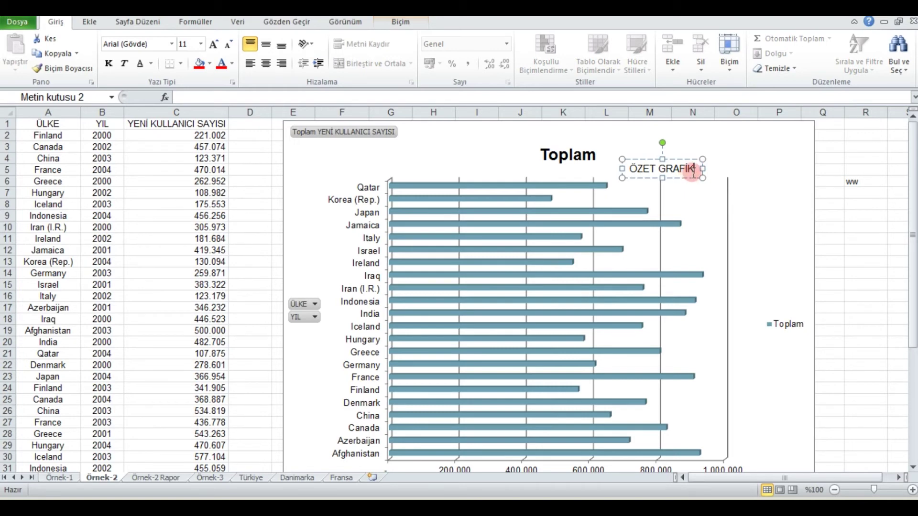
{"action": "left_click", "coordinate": [848, 193]}
{"action": "left_click", "coordinate": [674, 168]}
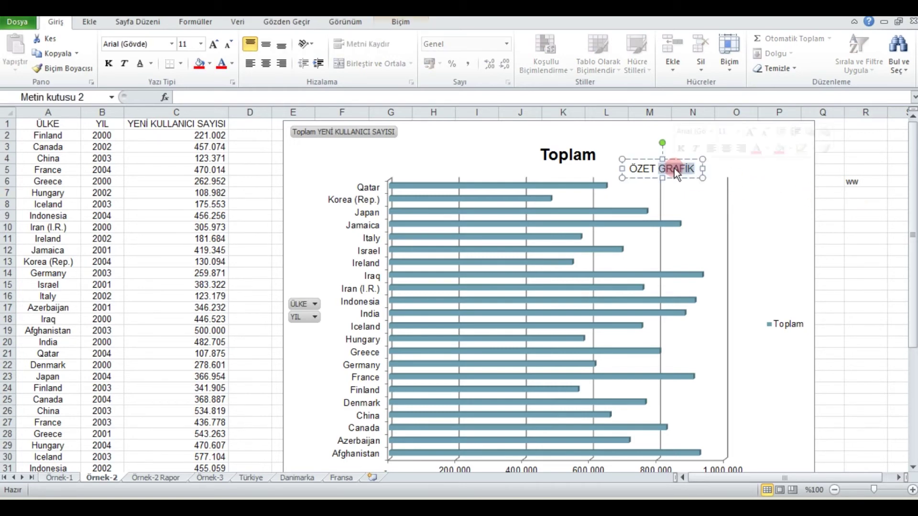
{"action": "triple_click", "coordinate": [674, 169]}
{"action": "left_click", "coordinate": [217, 65]}
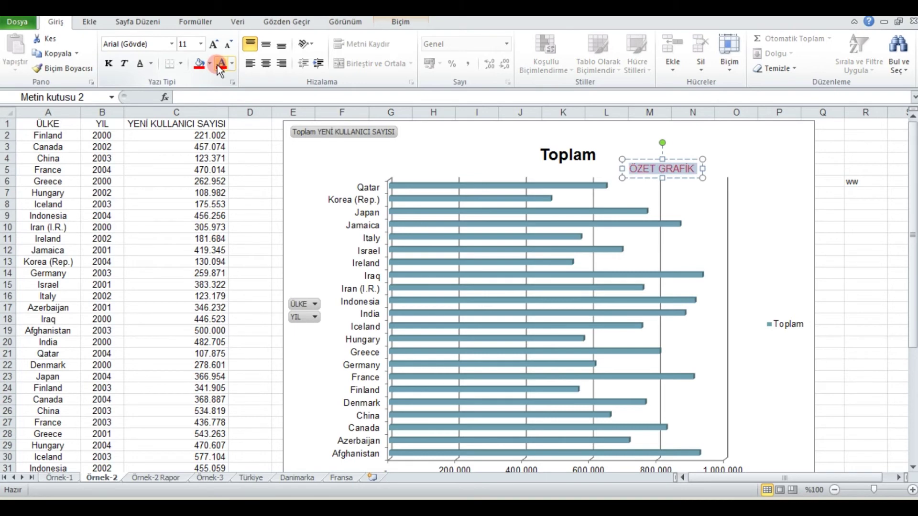
{"action": "left_click", "coordinate": [785, 208]}
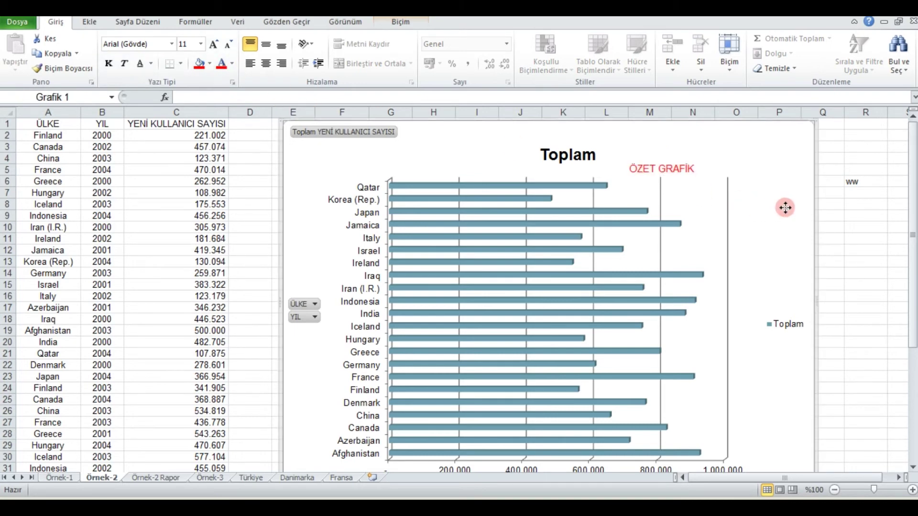
{"action": "left_click", "coordinate": [675, 173]}
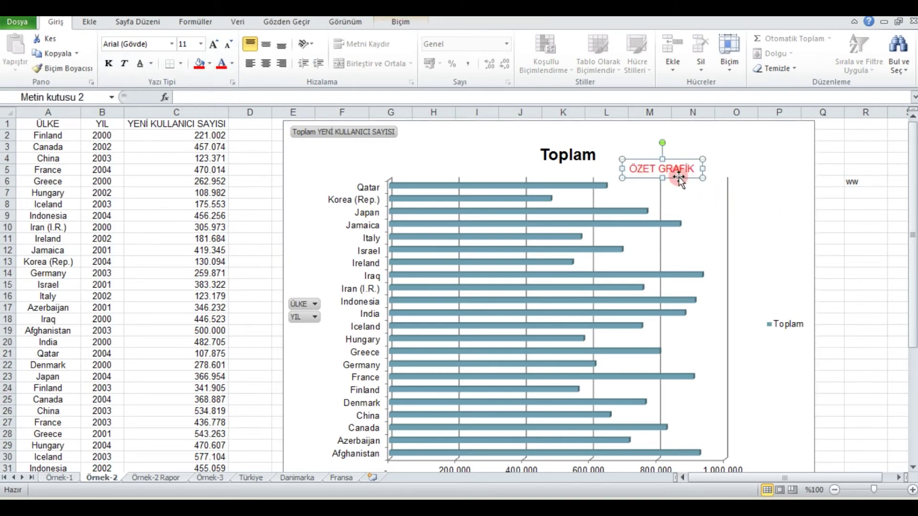
{"action": "left_click", "coordinate": [859, 201]}
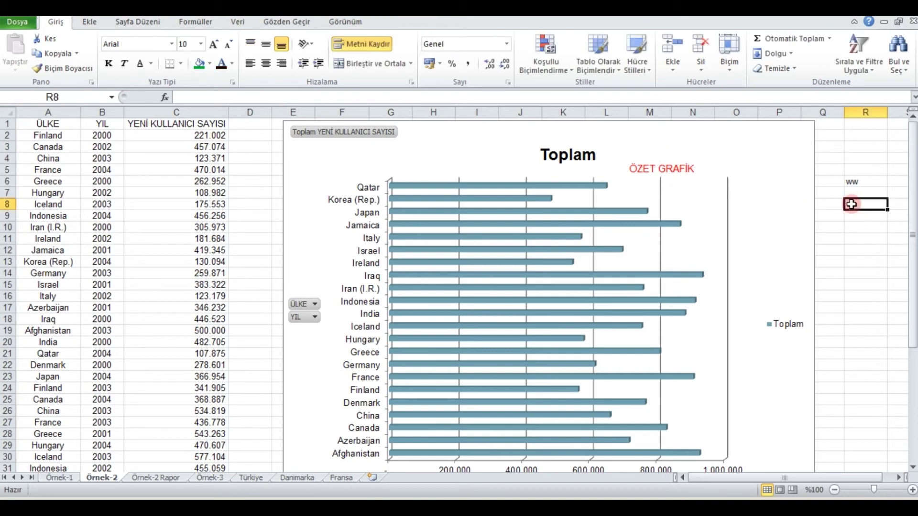
{"action": "left_click", "coordinate": [680, 170]}
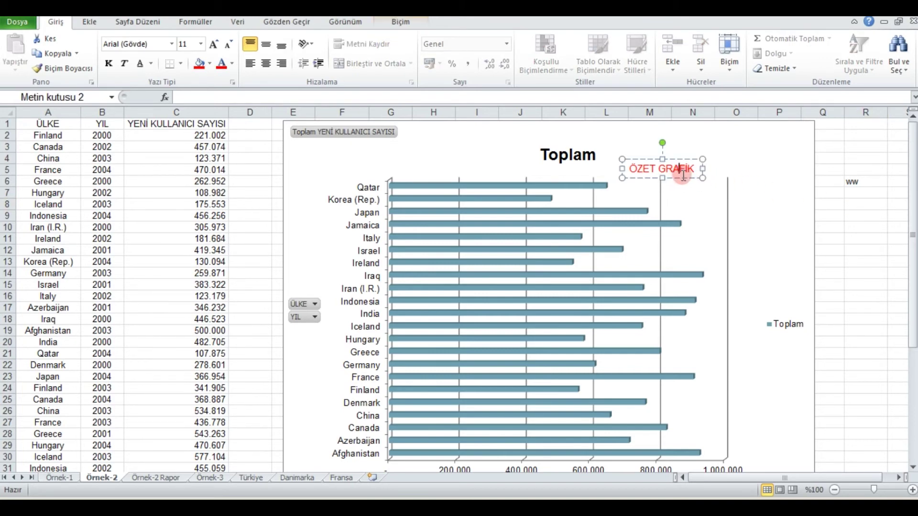
Apply the gold shaded shape style from Şekil Stilleri to the ÖZET GRAFİK text box.
{"action": "left_click", "coordinate": [395, 22]}
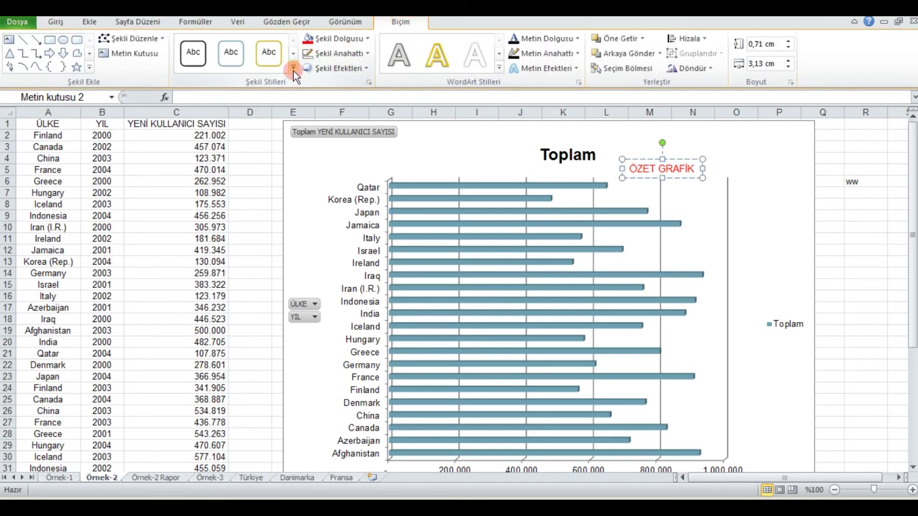
{"action": "left_click", "coordinate": [293, 68]}
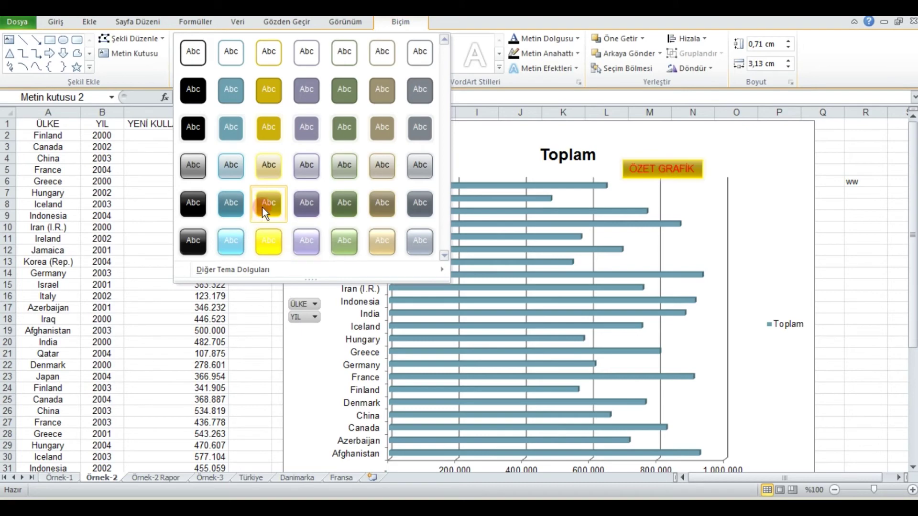
{"action": "left_click", "coordinate": [263, 174]}
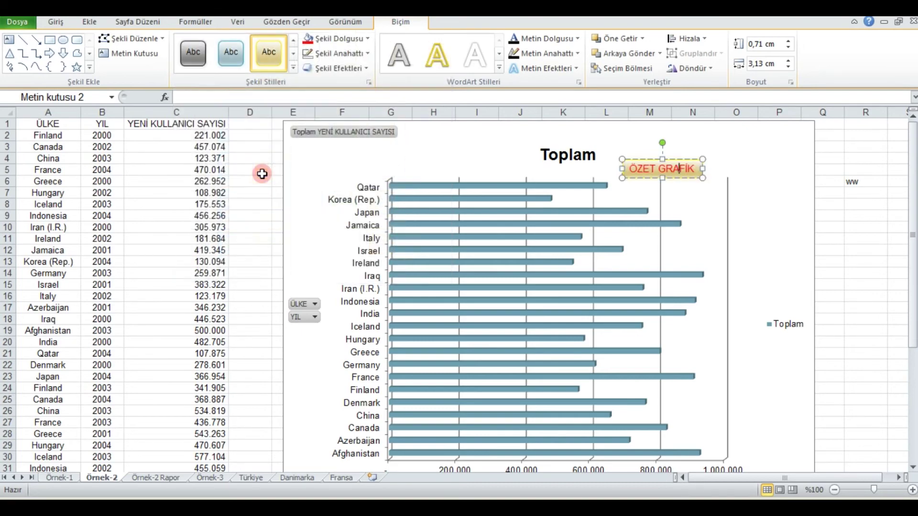
Move the ÖZET GRAFİK text box to the chart's upper right, beside the Toplam title.
{"action": "left_click", "coordinate": [834, 228]}
{"action": "mouse_move", "coordinate": [679, 168]}
{"action": "left_mouse_down"}
{"action": "mouse_move", "coordinate": [709, 160]}
{"action": "mouse_move", "coordinate": [518, 224]}
{"action": "mouse_move", "coordinate": [736, 164]}
{"action": "mouse_move", "coordinate": [762, 198]}
{"action": "mouse_move", "coordinate": [763, 168]}
{"action": "left_mouse_up"}
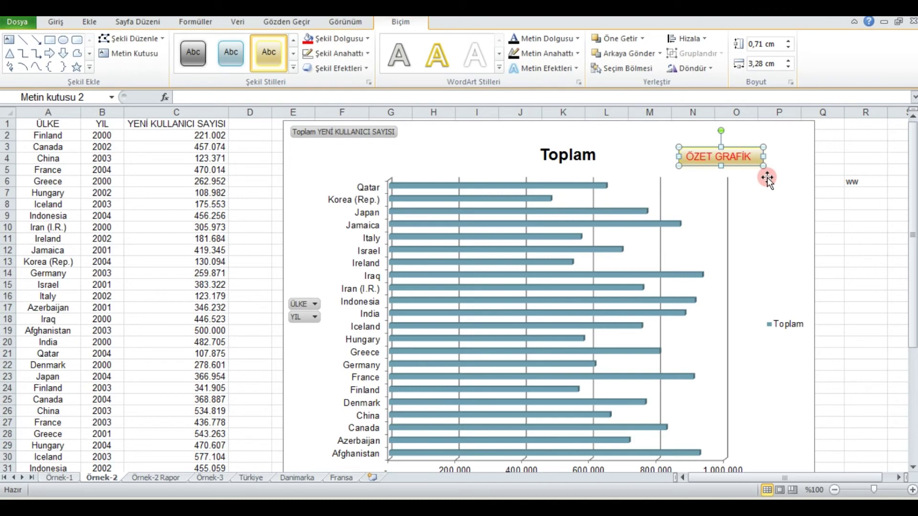
{"action": "left_click", "coordinate": [86, 23]}
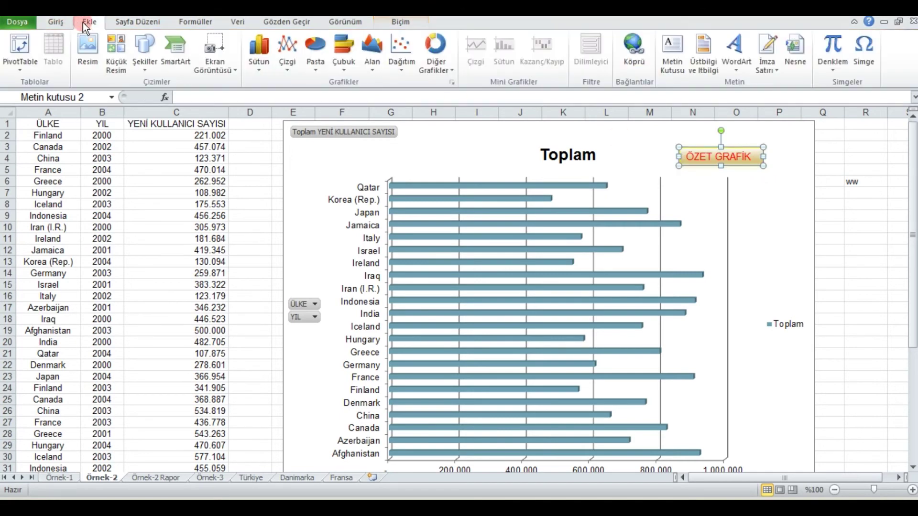
Insert a blue WordArt reading 'SSDFSDF' and drag it to the chart's upper-left.
{"action": "left_click", "coordinate": [658, 59]}
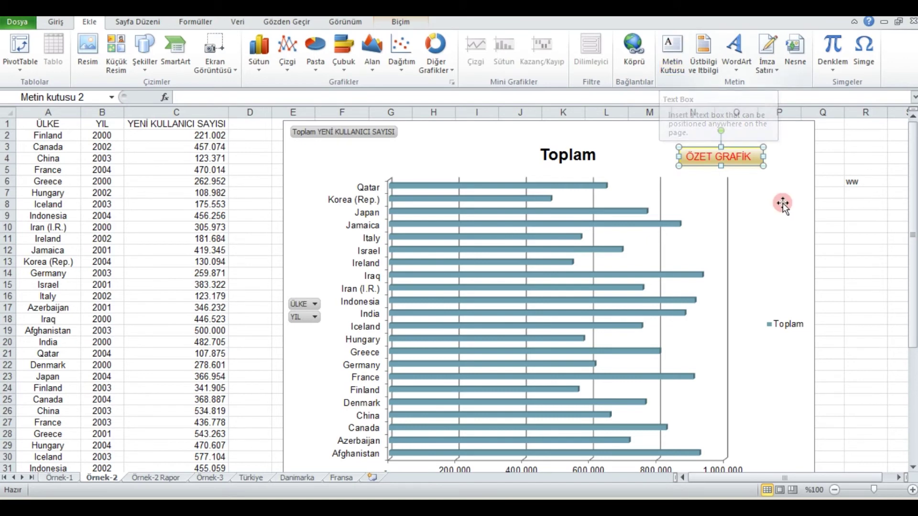
{"action": "left_click", "coordinate": [732, 70]}
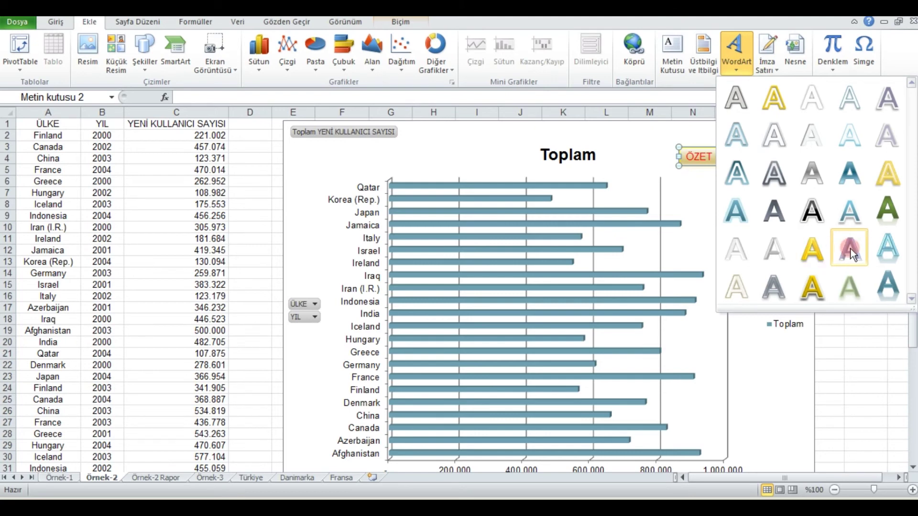
{"action": "left_click", "coordinate": [877, 248]}
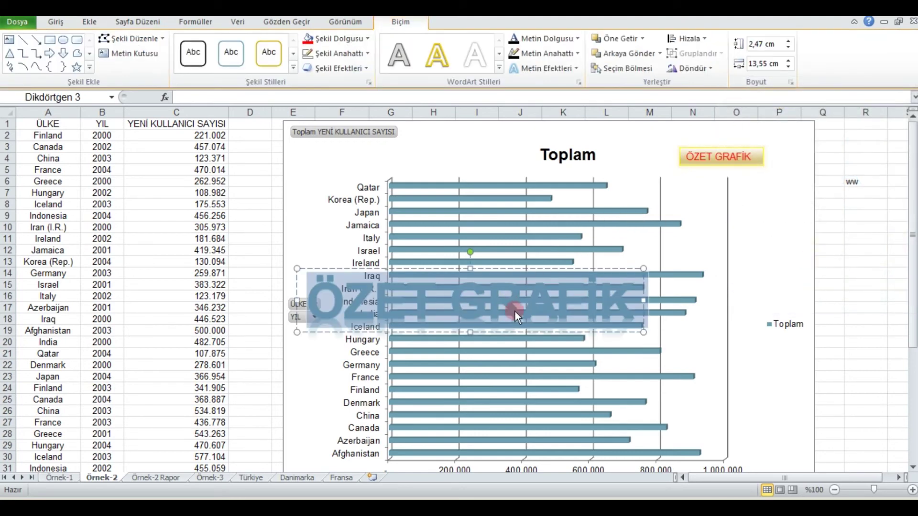
{"action": "type", "text": "SSDFSDF"}
{"action": "left_click_drag", "start_coordinate": [511, 331], "coordinate": [490, 193]}
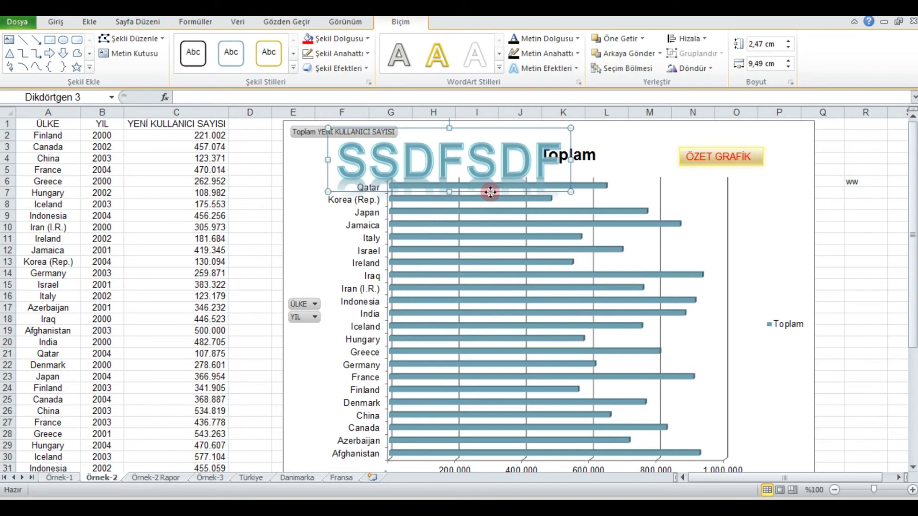
{"action": "left_click", "coordinate": [90, 22]}
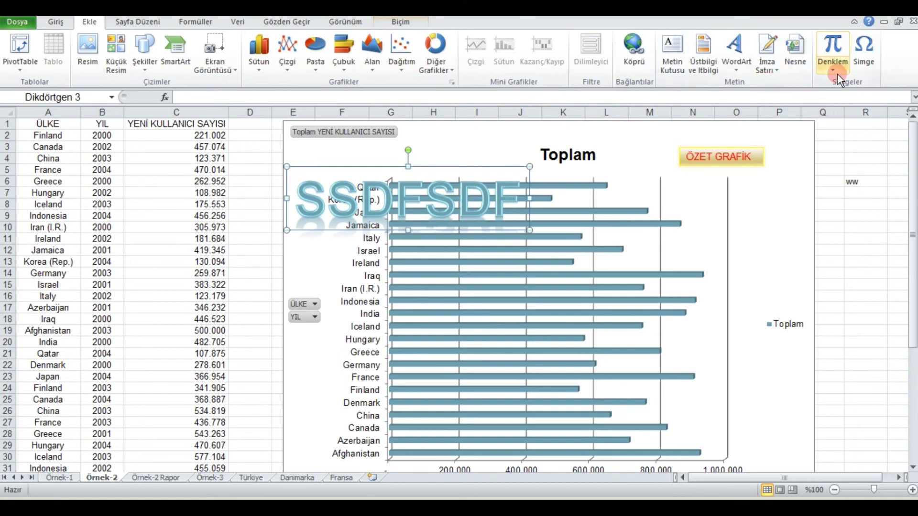
Cancel the Simge dialog without inserting anything, then go to the Örnek-1 country table sheet.
{"action": "left_click", "coordinate": [863, 50]}
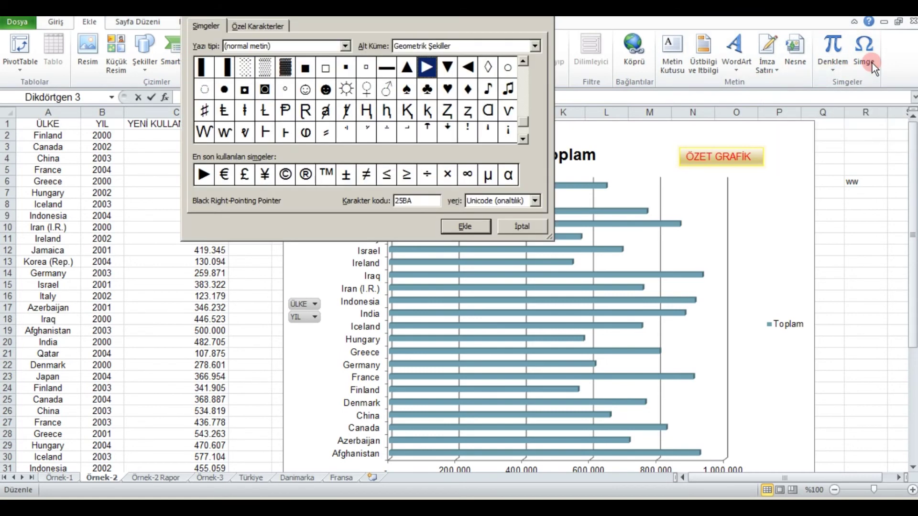
{"action": "left_click", "coordinate": [523, 227]}
{"action": "left_click", "coordinate": [748, 228]}
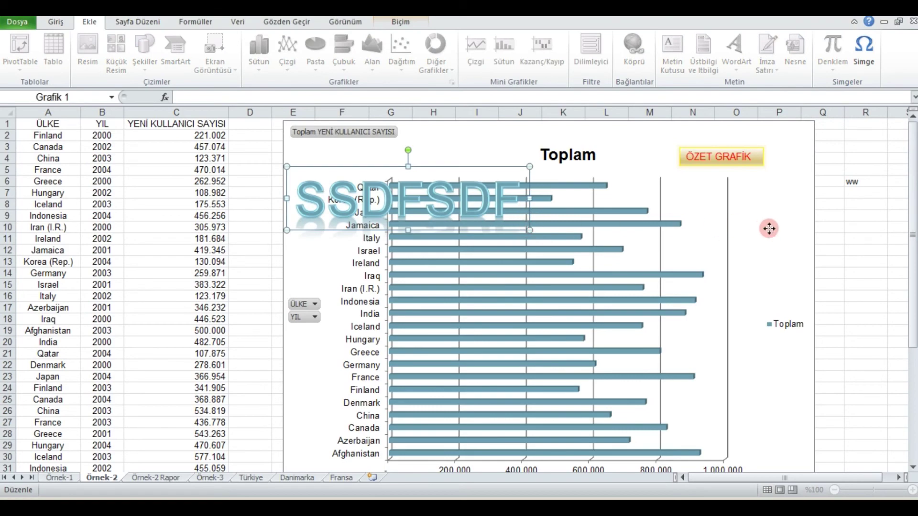
{"action": "left_click", "coordinate": [61, 477]}
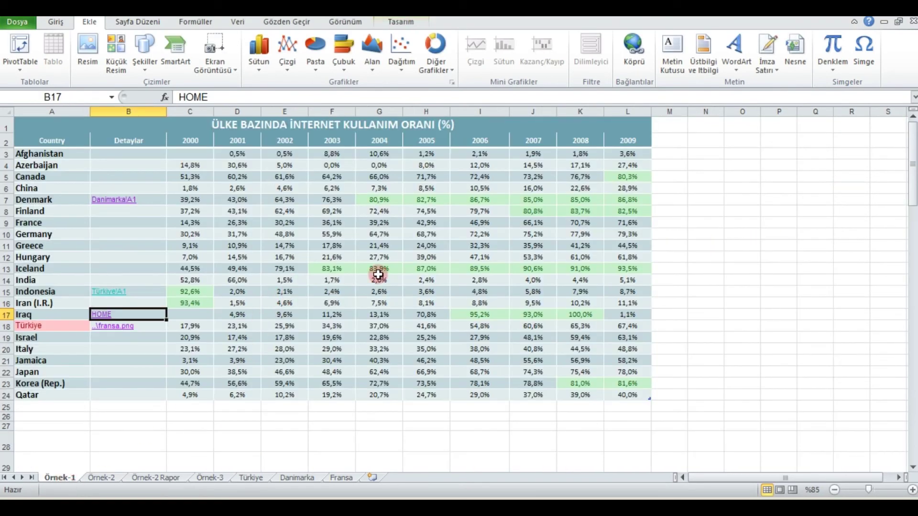
{"action": "left_click", "coordinate": [671, 153]}
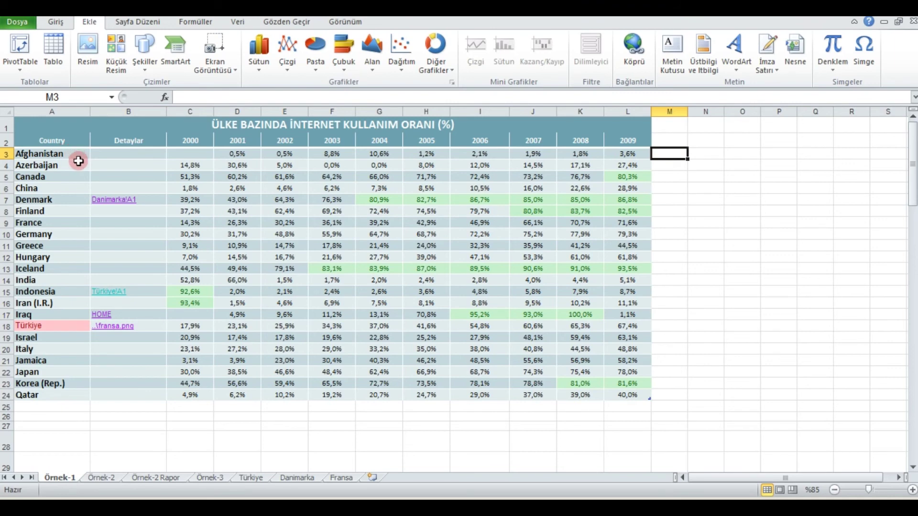
{"action": "double_click", "coordinate": [79, 155]}
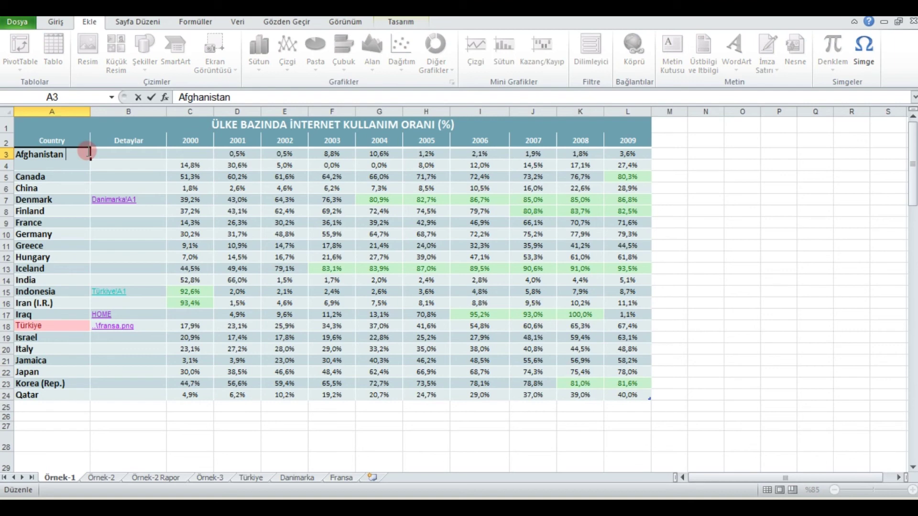
{"action": "left_click", "coordinate": [858, 56]}
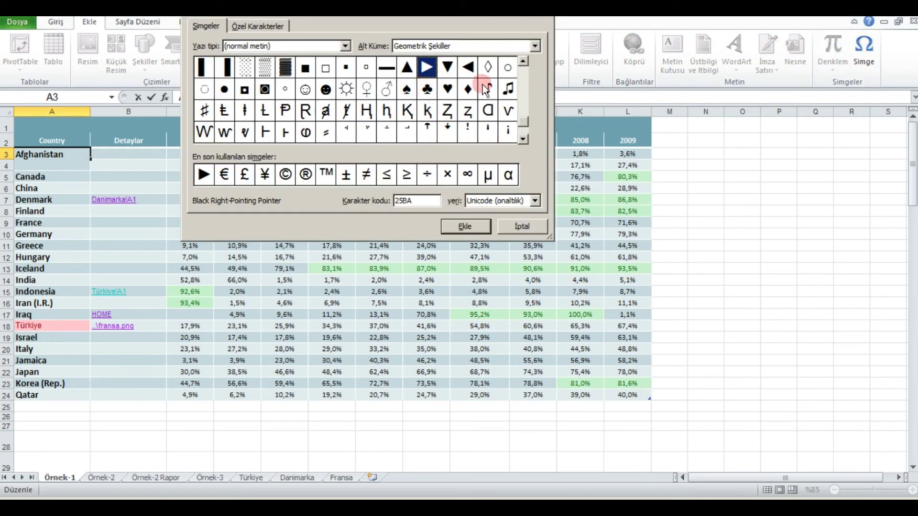
{"action": "double_click", "coordinate": [435, 71]}
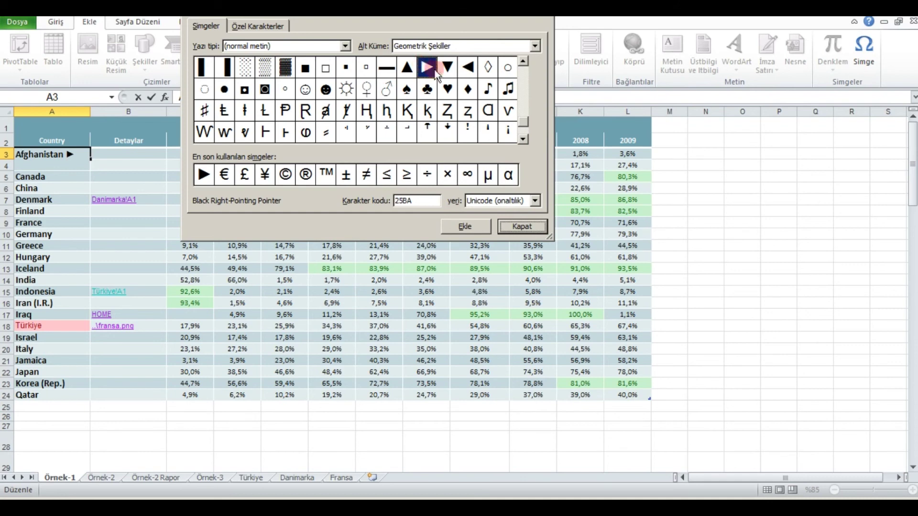
{"action": "double_click", "coordinate": [508, 67]}
{"action": "double_click", "coordinate": [508, 89]}
{"action": "double_click", "coordinate": [508, 111]}
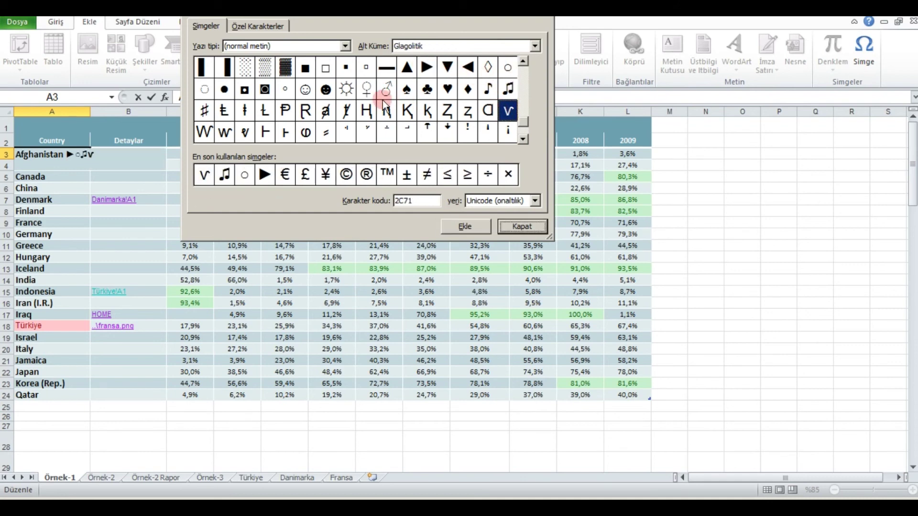
{"action": "double_click", "coordinate": [326, 89]}
{"action": "double_click", "coordinate": [305, 89]}
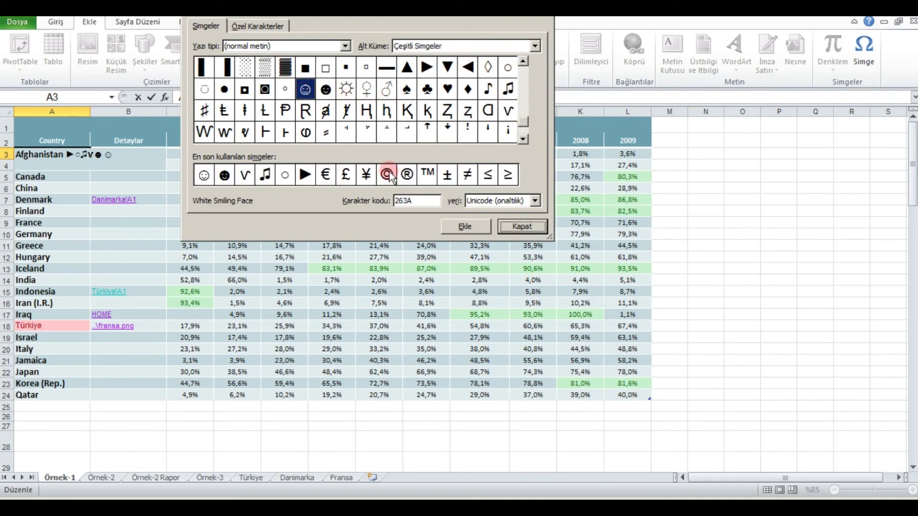
{"action": "left_click", "coordinate": [514, 235]}
{"action": "left_click", "coordinate": [380, 302]}
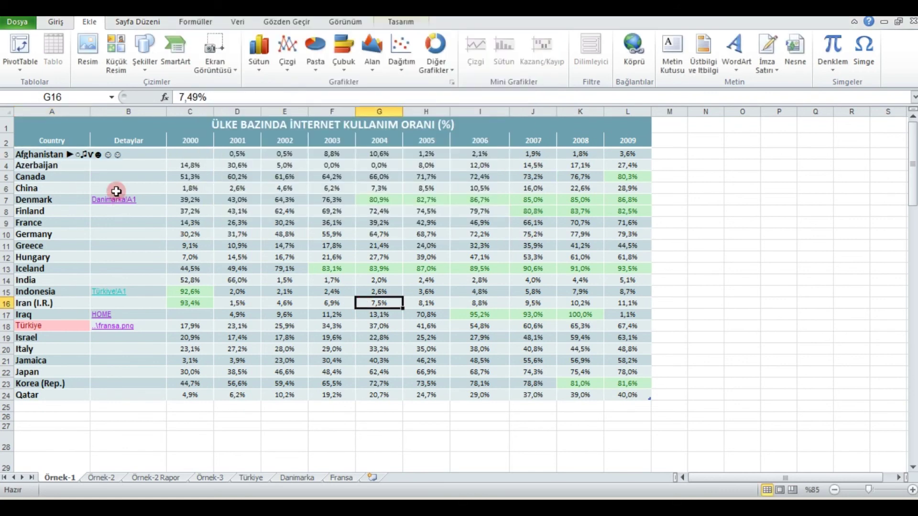
{"action": "left_click", "coordinate": [83, 155]}
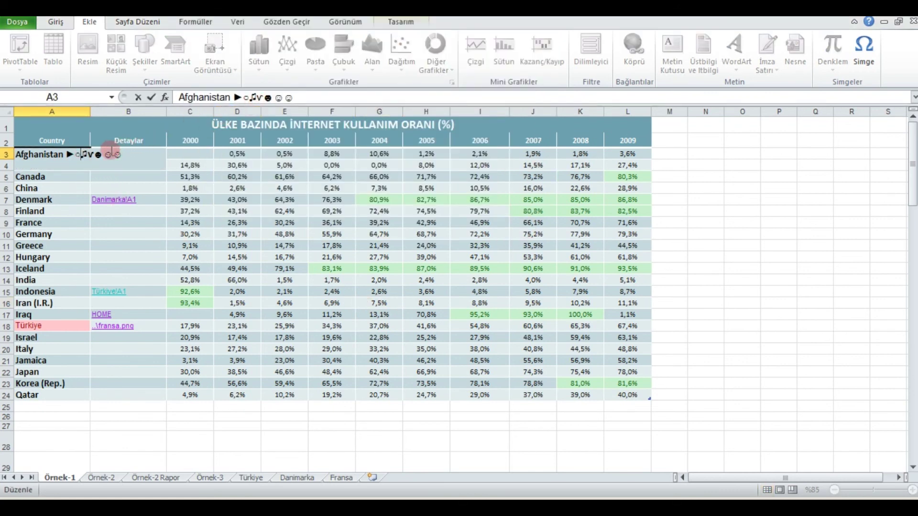
{"action": "left_click_drag", "start_coordinate": [122, 155], "coordinate": [83, 156]}
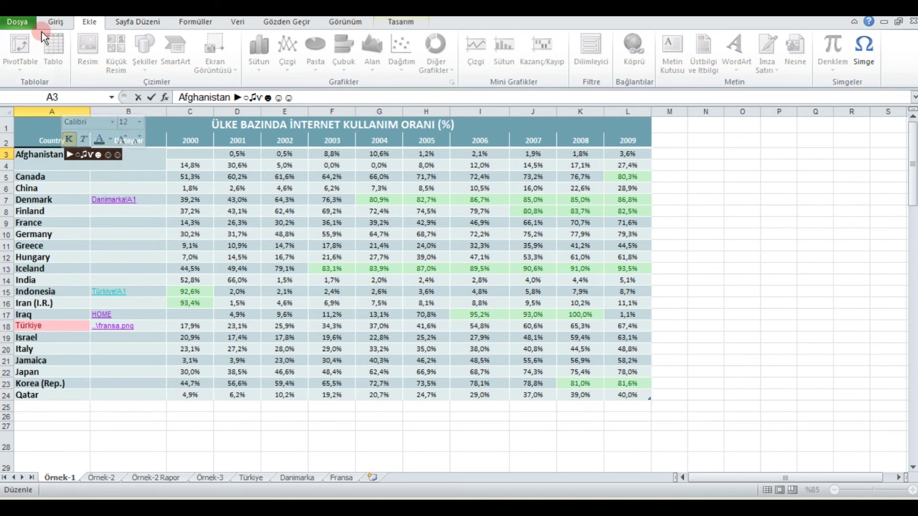
{"action": "left_click", "coordinate": [51, 22]}
{"action": "left_click", "coordinate": [213, 44]}
{"action": "left_click", "coordinate": [214, 44]}
{"action": "left_click", "coordinate": [214, 44]}
{"action": "left_click", "coordinate": [214, 44]}
{"action": "left_click", "coordinate": [256, 271]}
{"action": "left_click_drag", "start_coordinate": [6, 159], "coordinate": [11, 181]}
{"action": "key", "text": "ctrl+z"}
{"action": "key", "text": "ctrl+z"}
{"action": "key", "text": "ctrl+z"}
{"action": "key", "text": "ctrl+z"}
{"action": "left_click", "coordinate": [163, 186]}
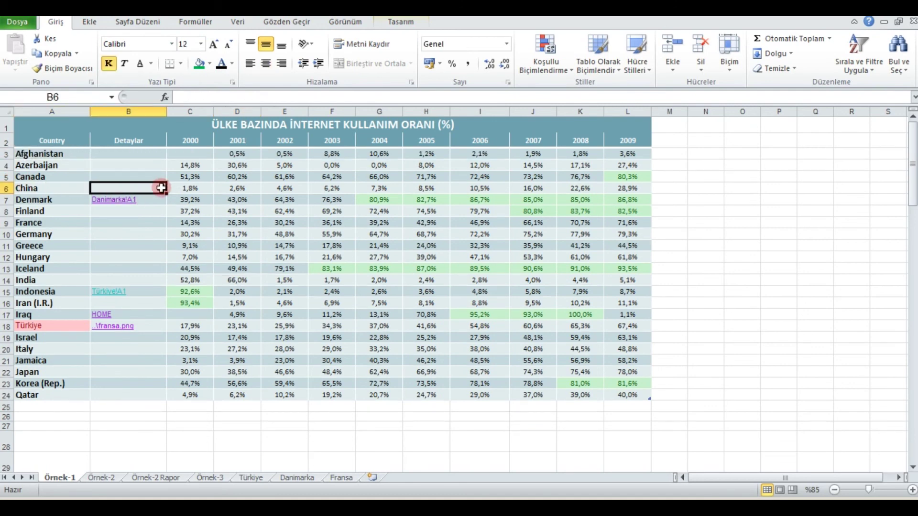
Show the Ekle (Insert) ribbon options on the Örnek-1 sheet.
{"action": "left_click", "coordinate": [91, 22]}
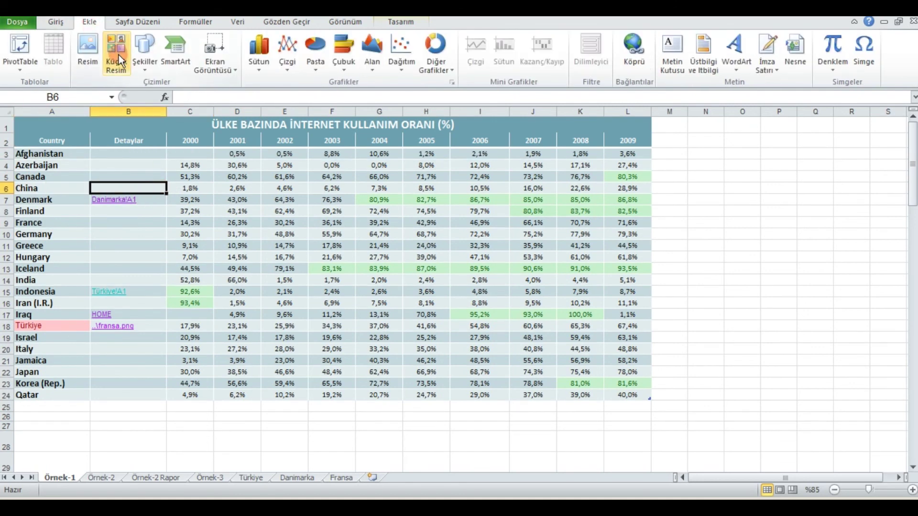